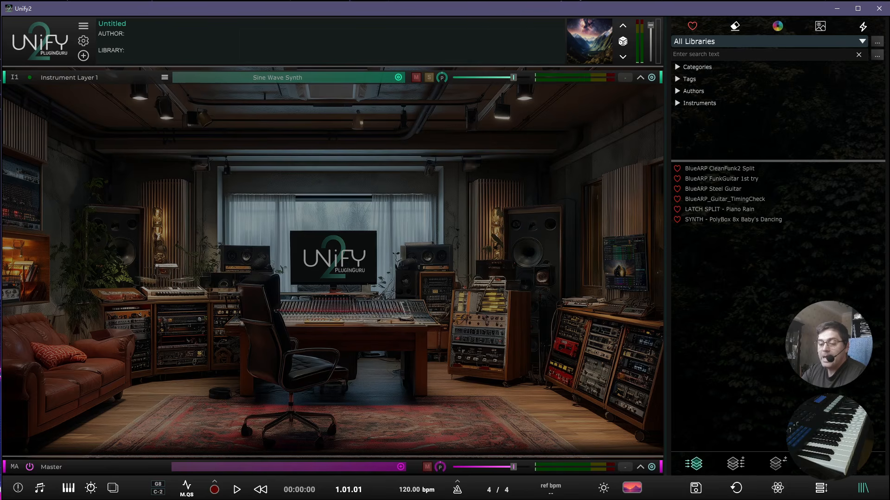
Switch to File Explorer and open the BlueARP folder inside Unify2's VST directory
click(95, 499)
click(143, 499)
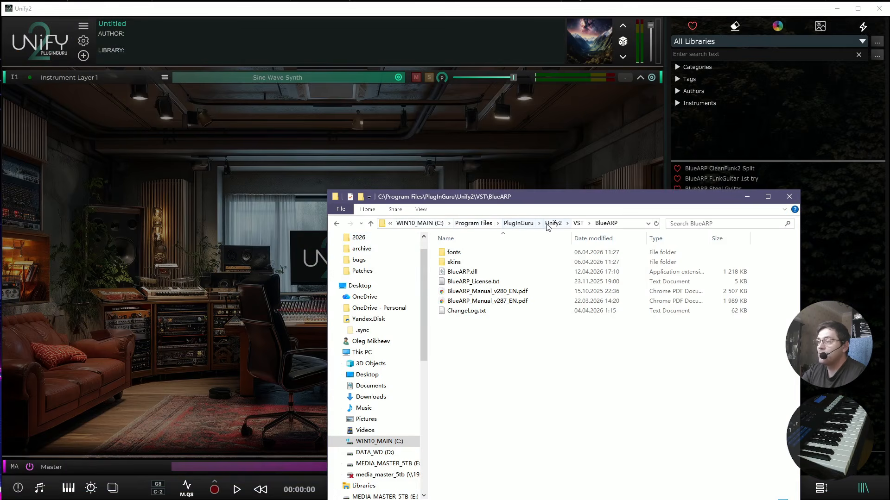
click(579, 223)
double_click(461, 253)
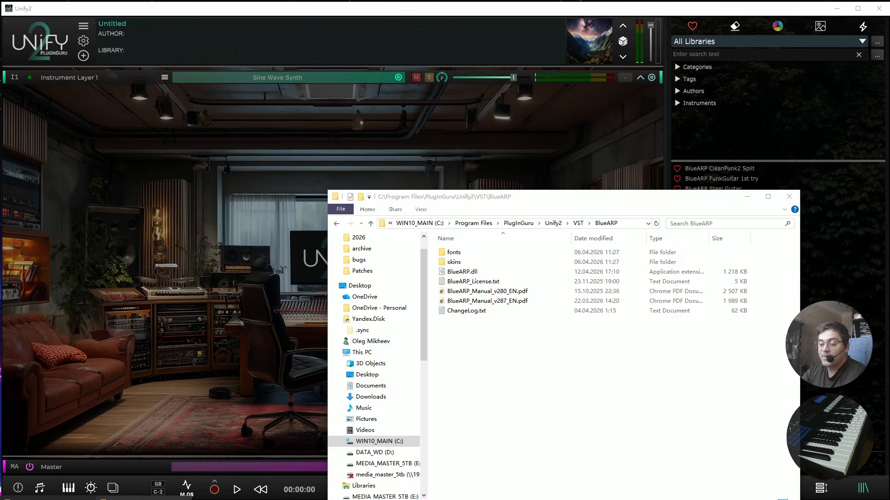
Switch to the BlueARP_Win_v2.8.7g.zip archive window and open its BlueARP_Win_VST2_v2.8.7g folder
click(143, 499)
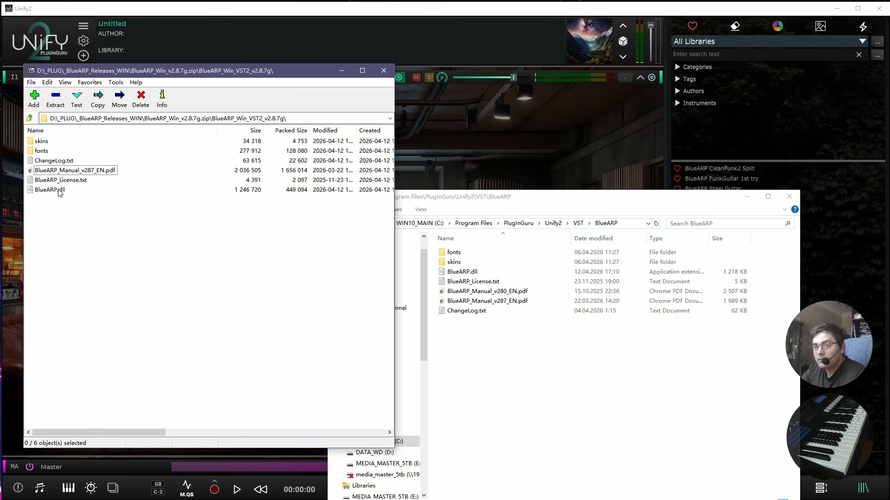
click(29, 118)
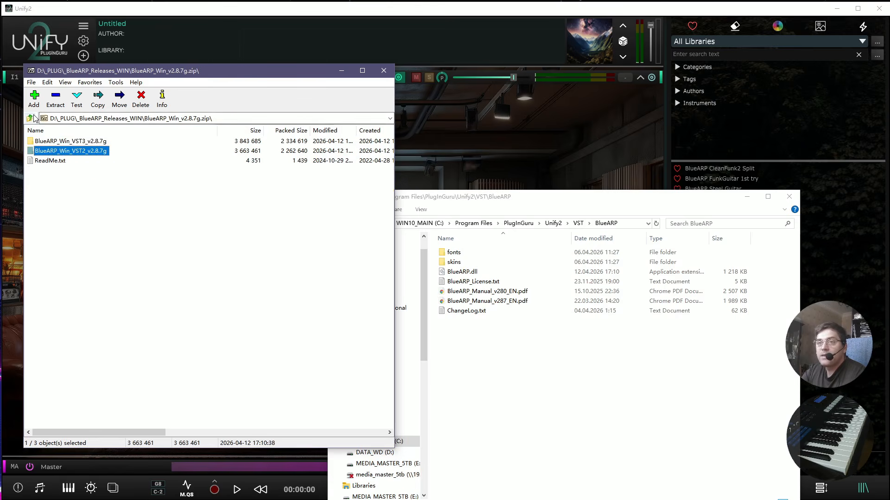
click(72, 141)
click(74, 152)
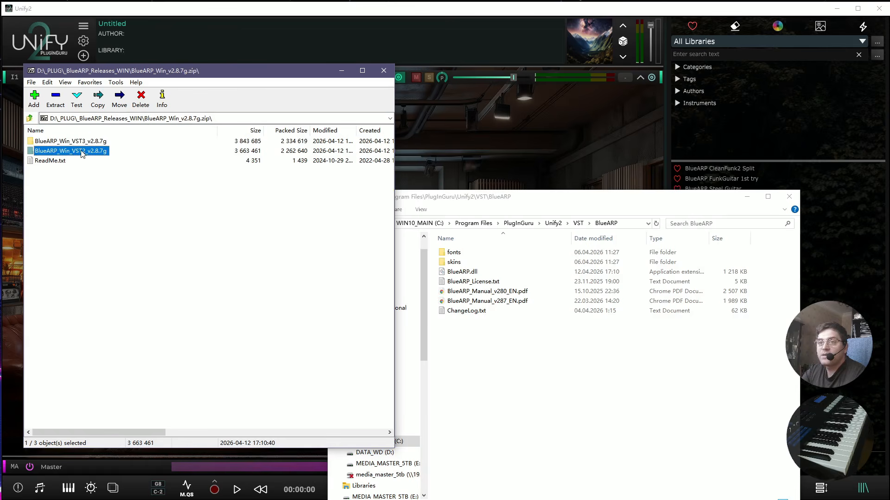
double_click(64, 152)
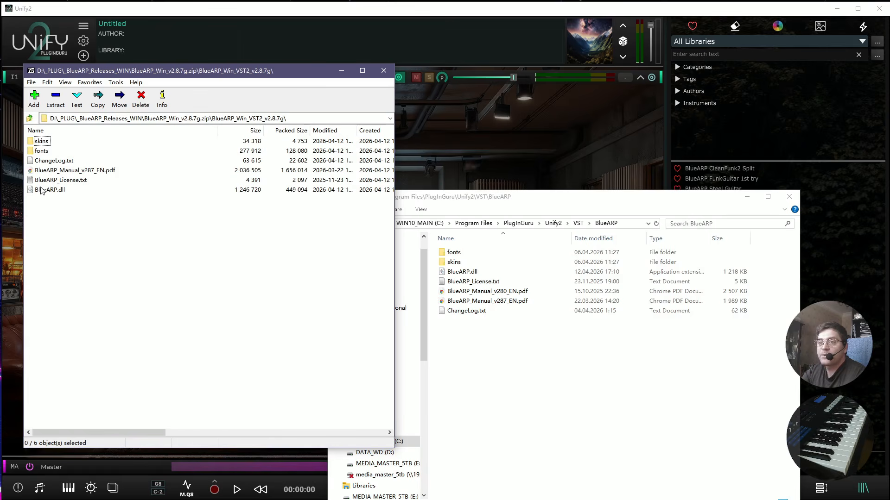
Copy BlueARP.dll and BlueARP_Manual_v287_EN.pdf from the archive into Unify2's BlueARP folder, replacing the existing files
drag(49, 192, 478, 355)
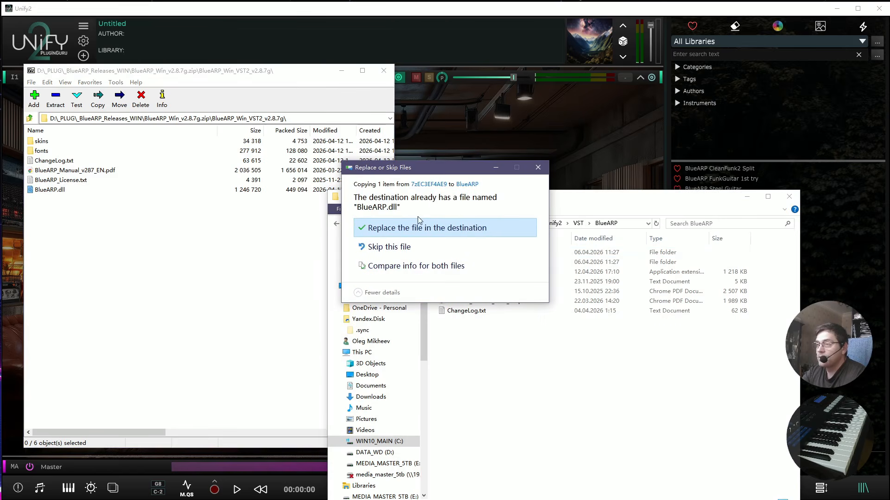
click(417, 228)
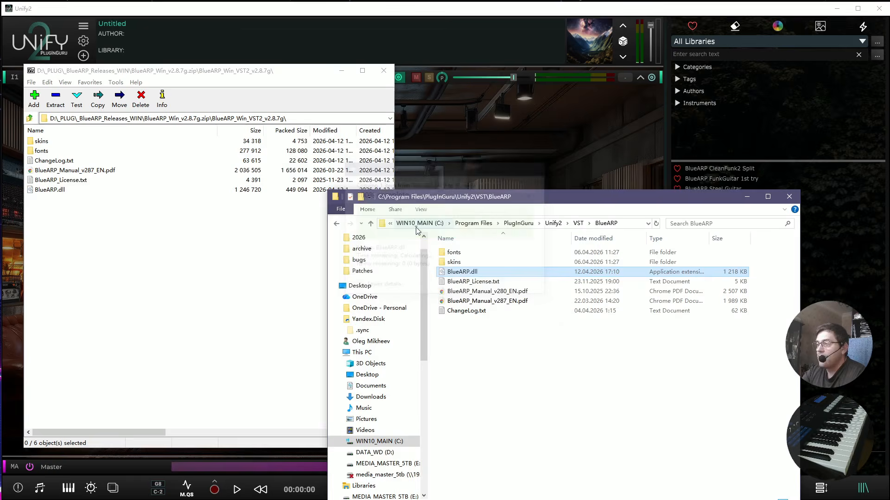
click(78, 249)
click(90, 171)
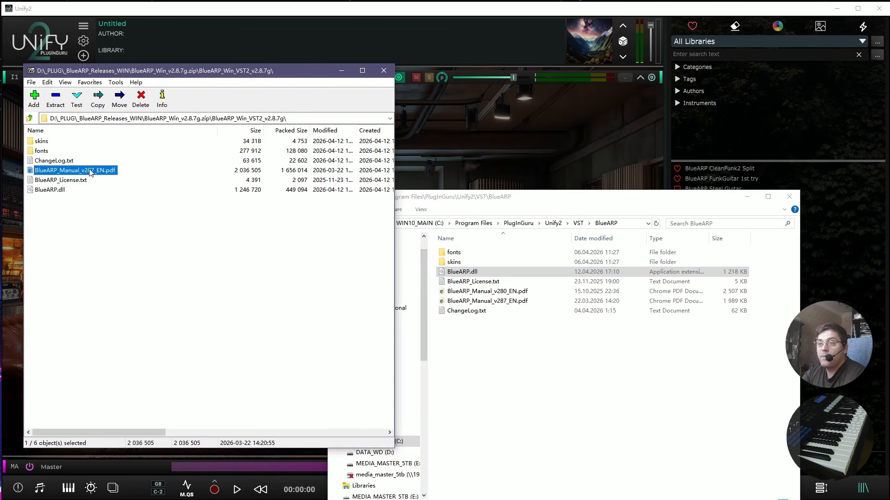
drag(77, 170, 523, 387)
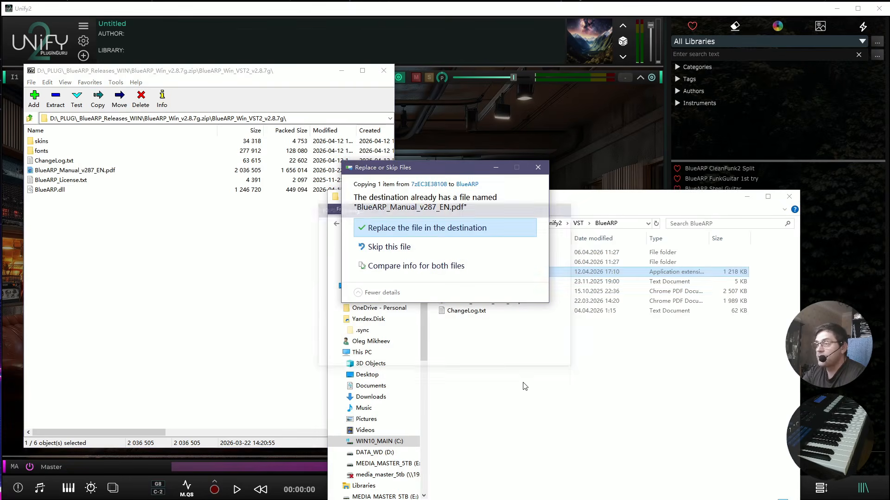
click(418, 235)
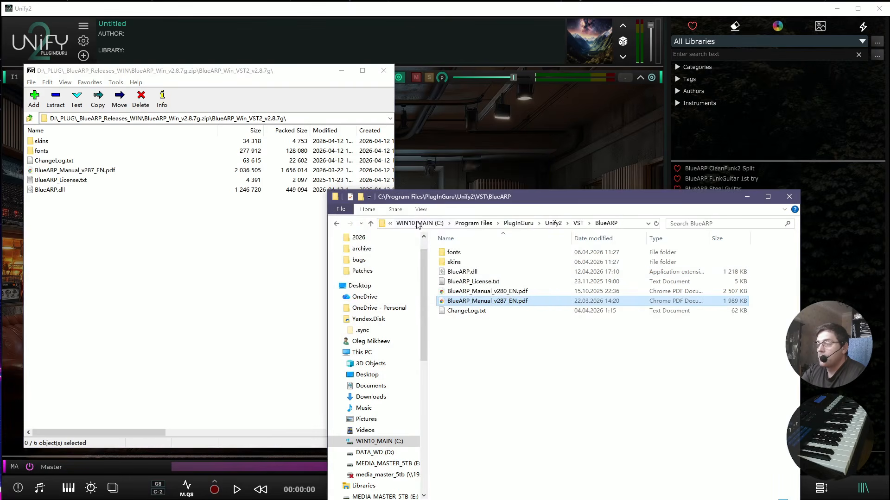
Switch back to Unify2 and add an empty MIDI effect layer to the patch
click(436, 152)
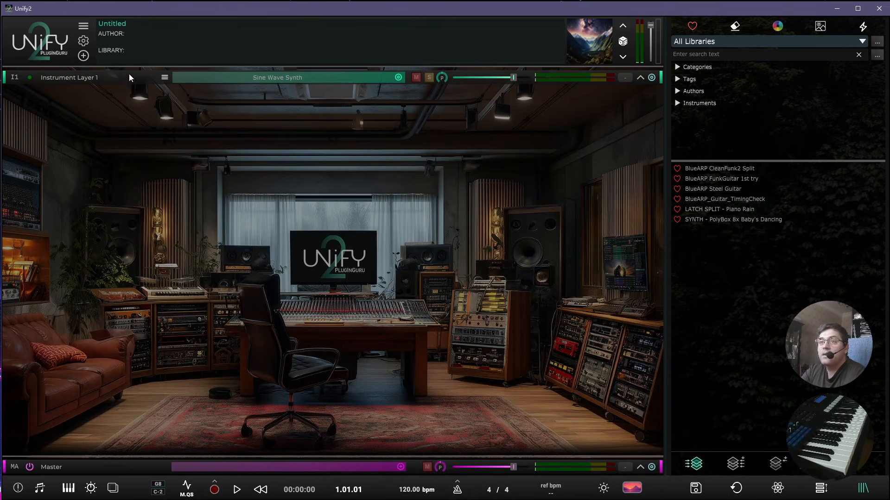
click(85, 56)
mouse_move(104, 96)
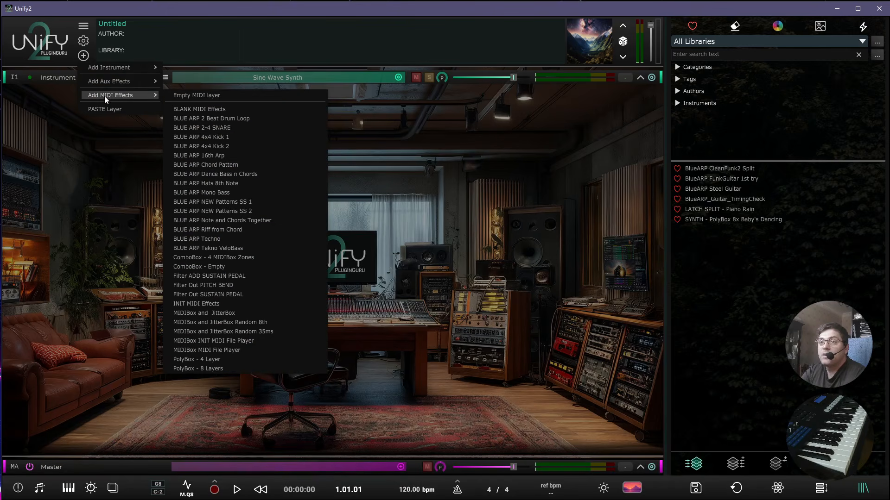
click(201, 95)
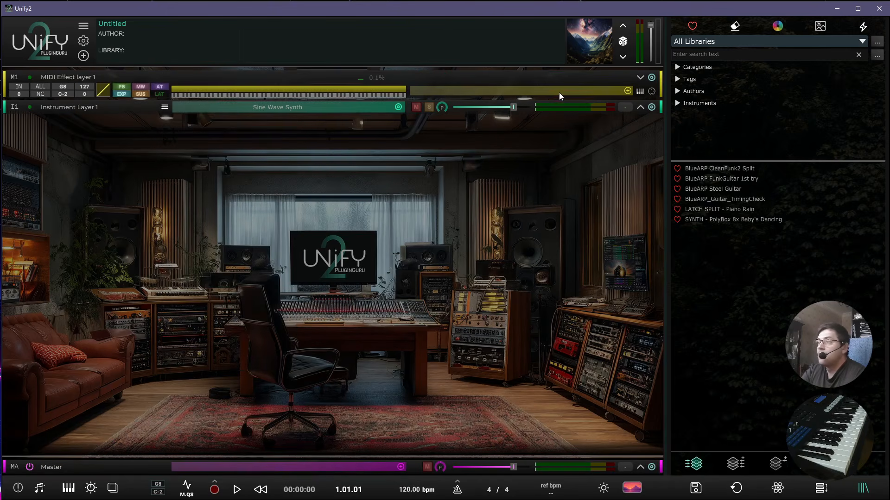
Insert the BlueARP arpeggiator from the Unify Standard effects on MIDI Effect layer 1 and close its editor window
click(627, 91)
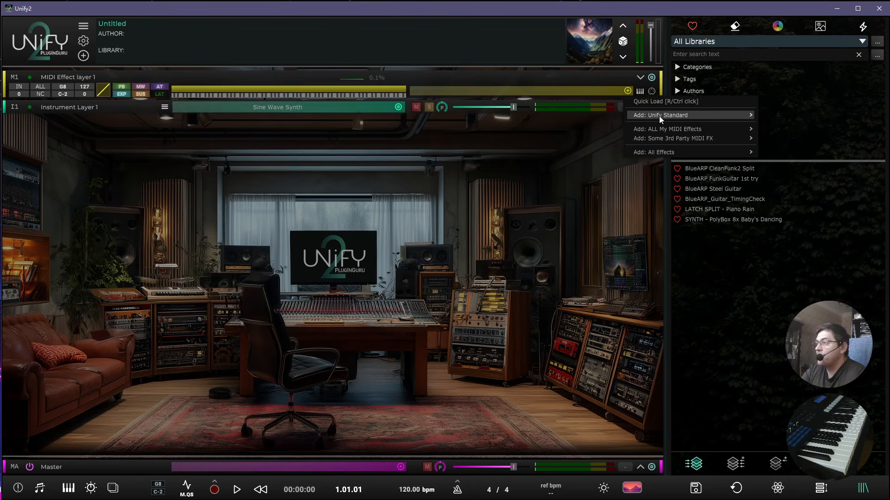
mouse_move(671, 119)
mouse_move(791, 118)
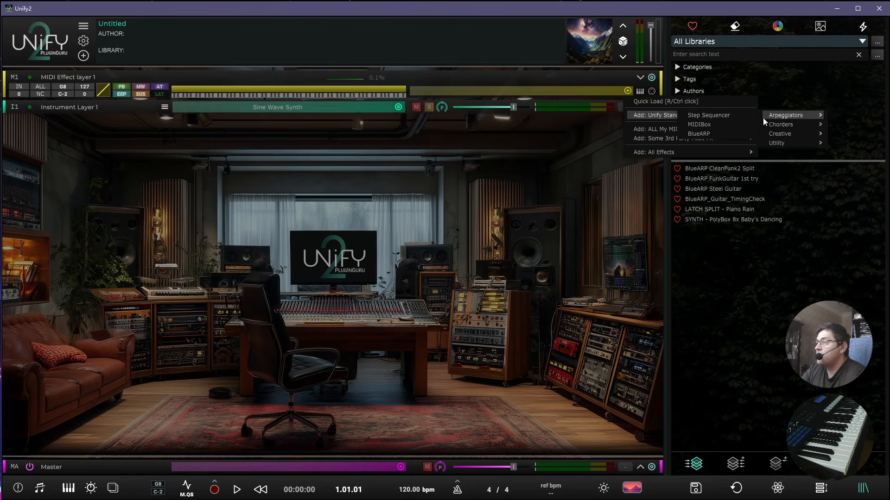
click(699, 135)
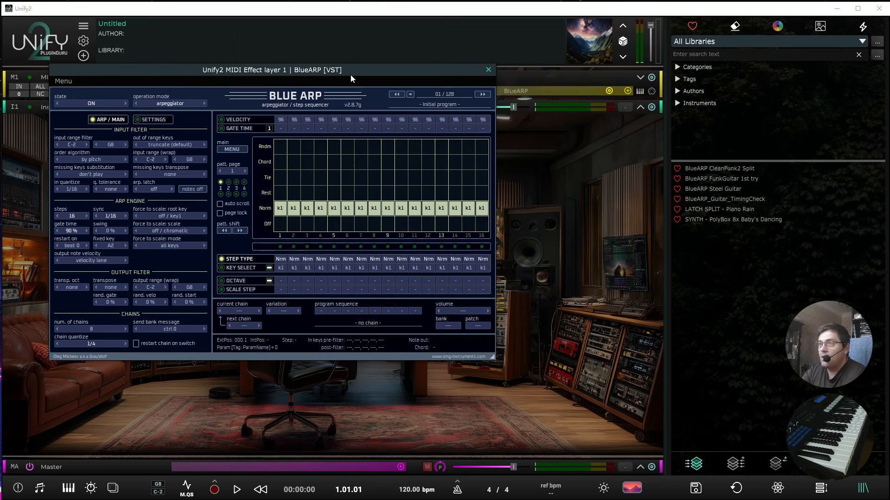
drag(357, 71, 471, 103)
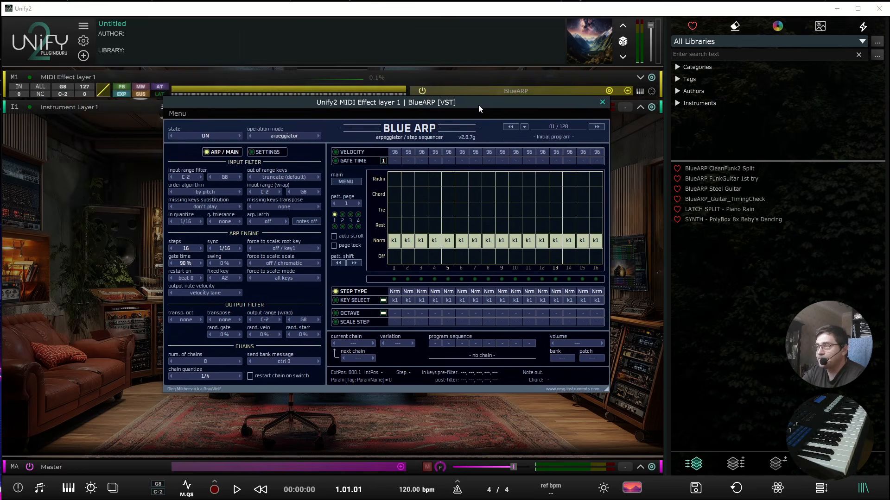
click(602, 102)
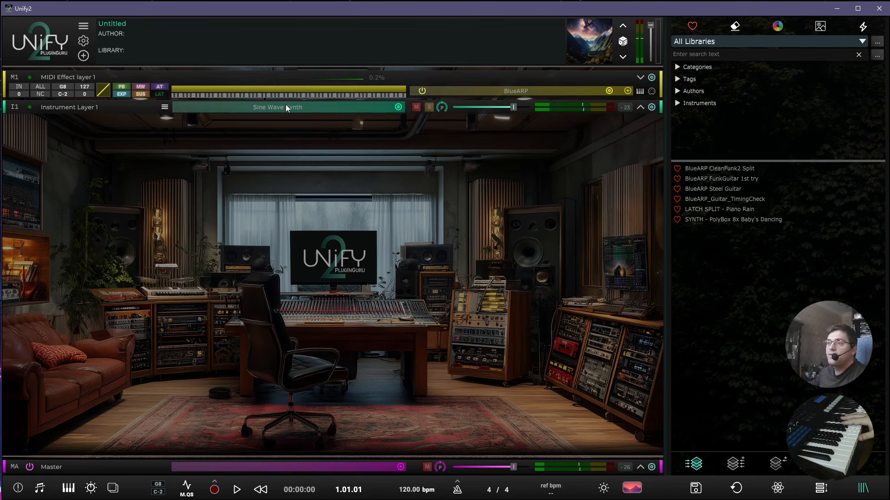
Swap the Sine Wave Synth on Instrument Layer 1 for Guru Sampler 2 and move its editor toward the screen's centre
click(398, 107)
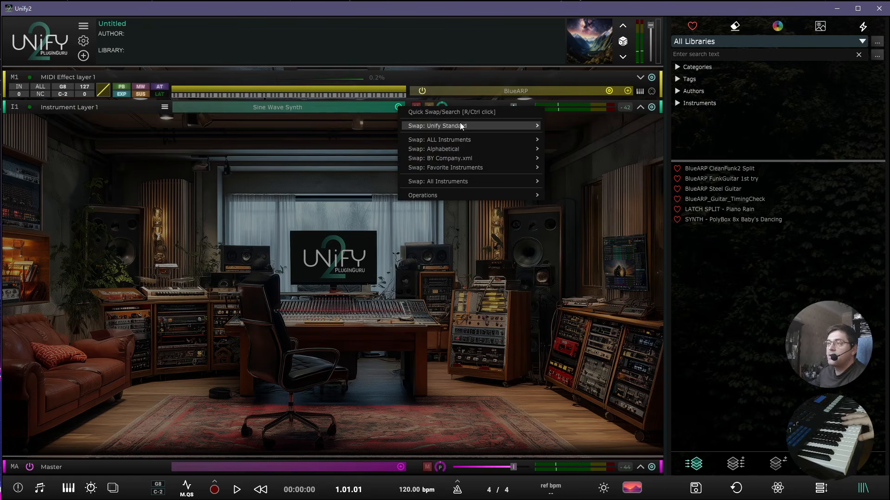
mouse_move(460, 124)
mouse_move(563, 125)
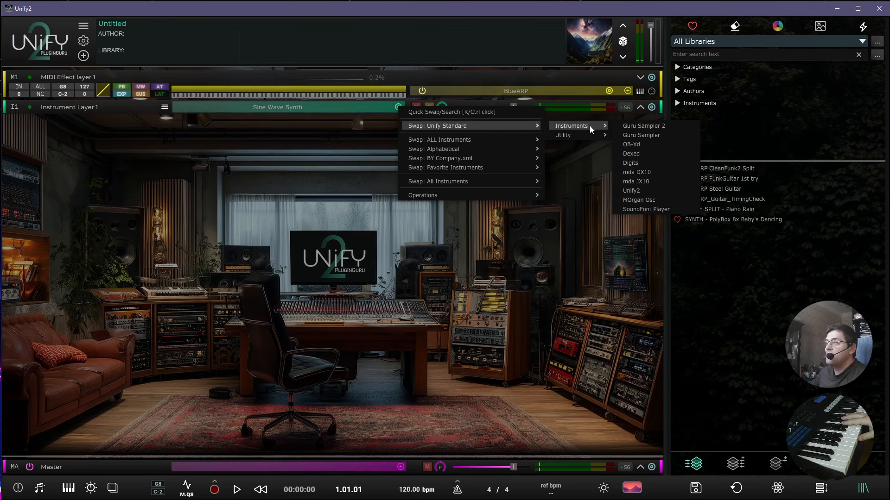
click(646, 126)
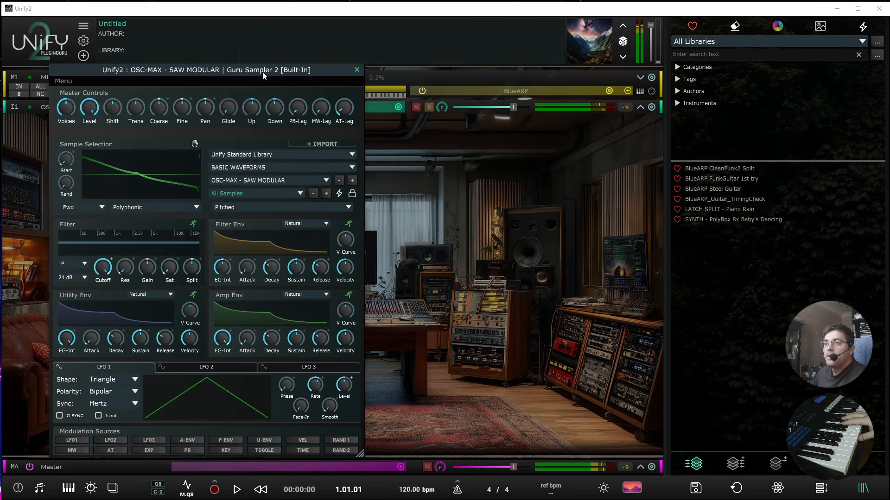
drag(258, 70, 472, 64)
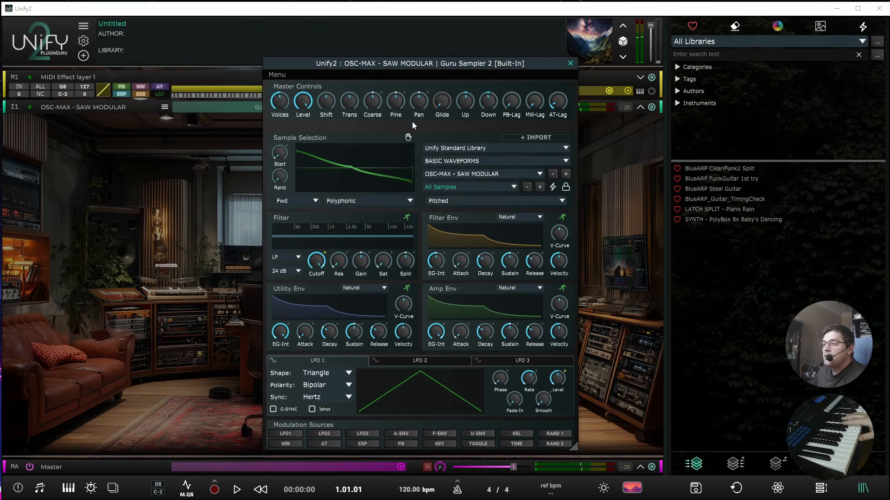
Load the GTR-Strat Open 2 DRY sound from the MegaMagic Guitars Part 2 LITE bank into Guru Sampler 2
click(449, 160)
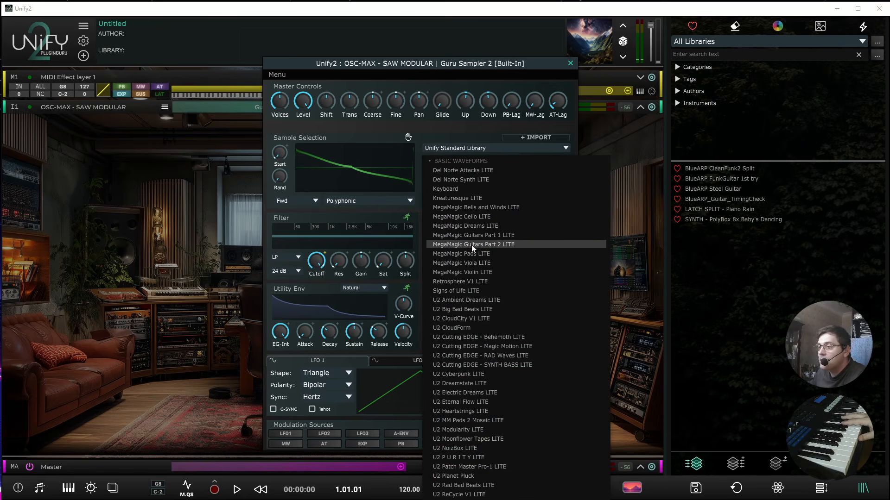
click(471, 245)
click(453, 174)
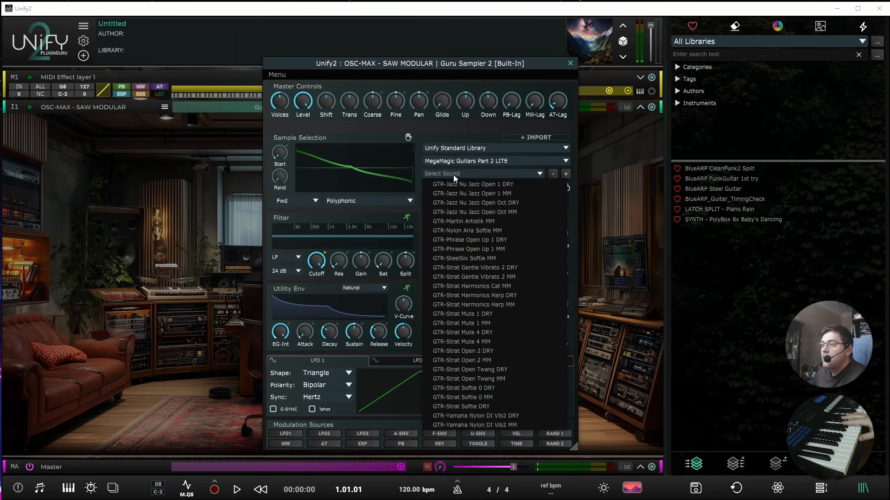
click(469, 353)
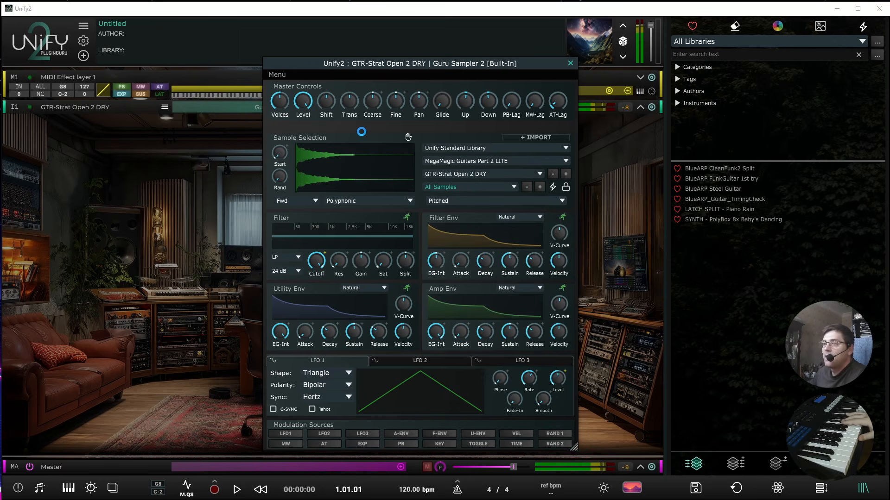
Lower the sampler's master Level and raise its Trans setting while testing the guitar sound
mouse_move(302, 101)
drag(302, 101, 346, 219)
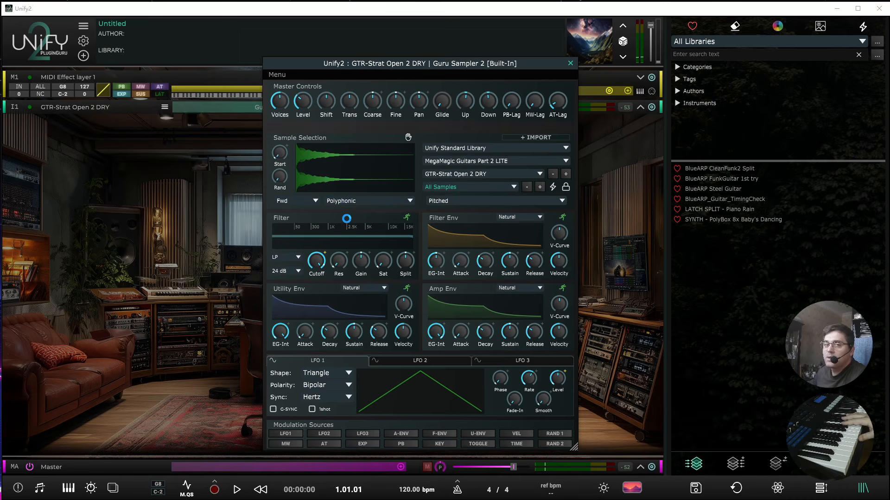
key(space)
key(space)
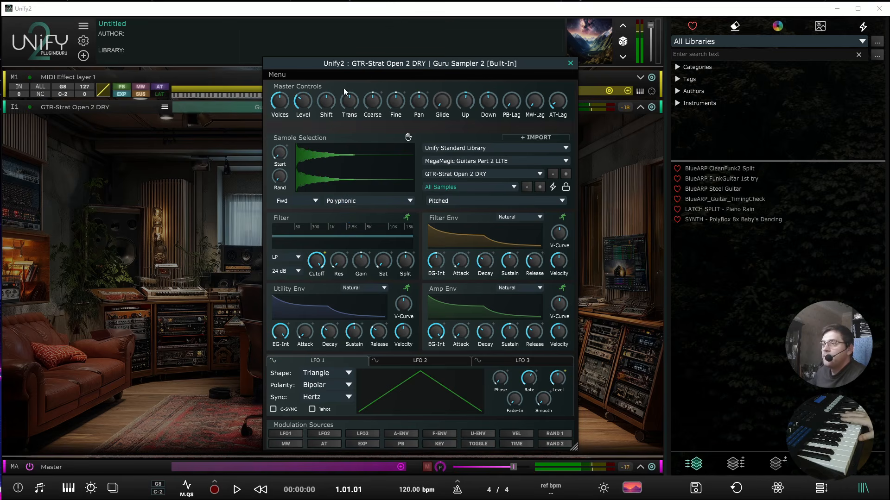
drag(349, 101, 351, 86)
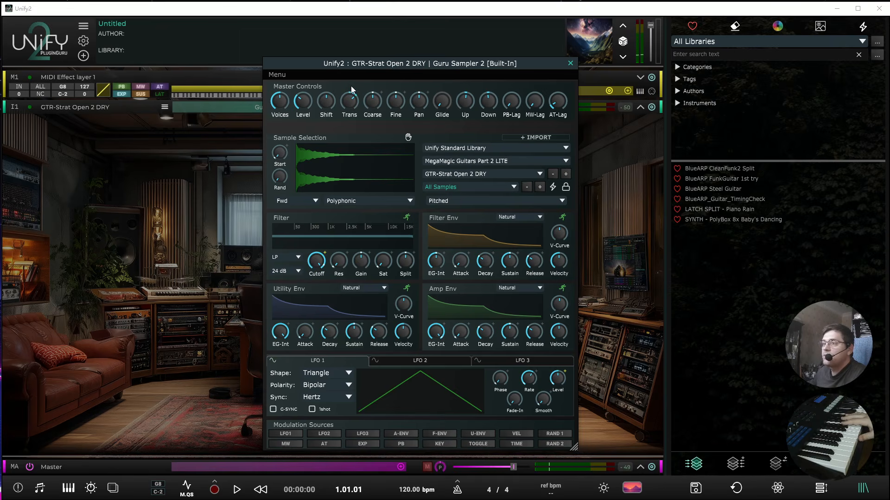
key(space)
key(space)
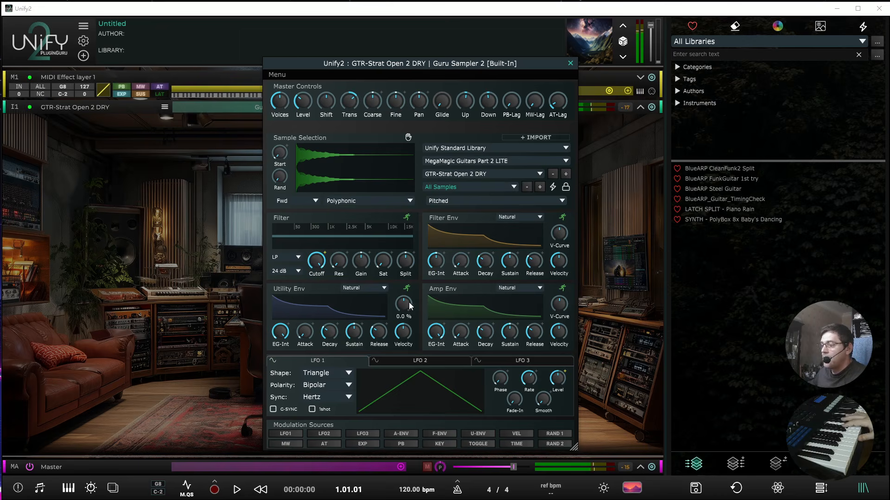
Shorten the Release times of the sampler's Amp Env and Filter Env
mouse_move(532, 333)
mouse_move(533, 332)
mouse_down()
mouse_move(535, 345)
mouse_move(528, 340)
mouse_up()
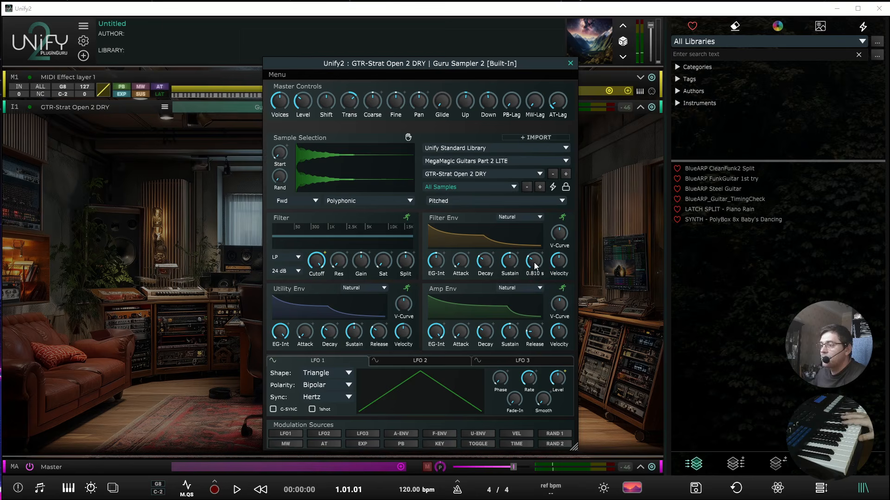
mouse_move(509, 271)
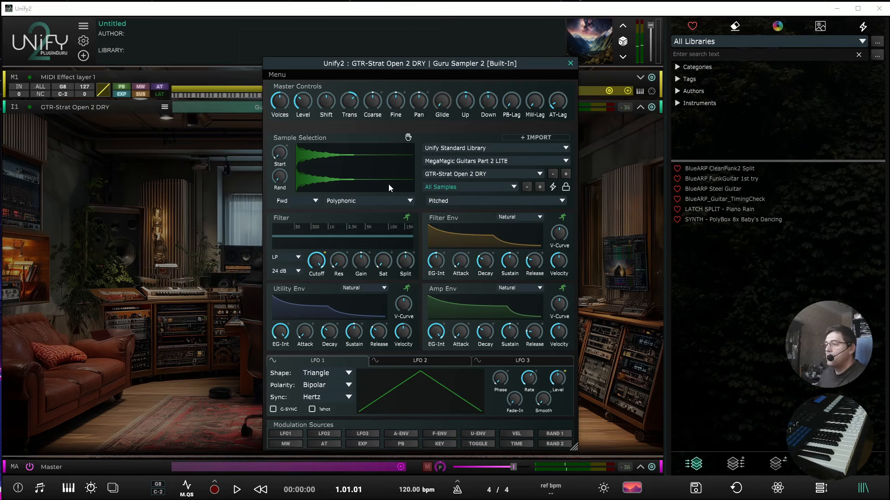
Raise the Filter Env's EG-Int amount in Guru Sampler 2
mouse_move(395, 111)
mouse_move(562, 264)
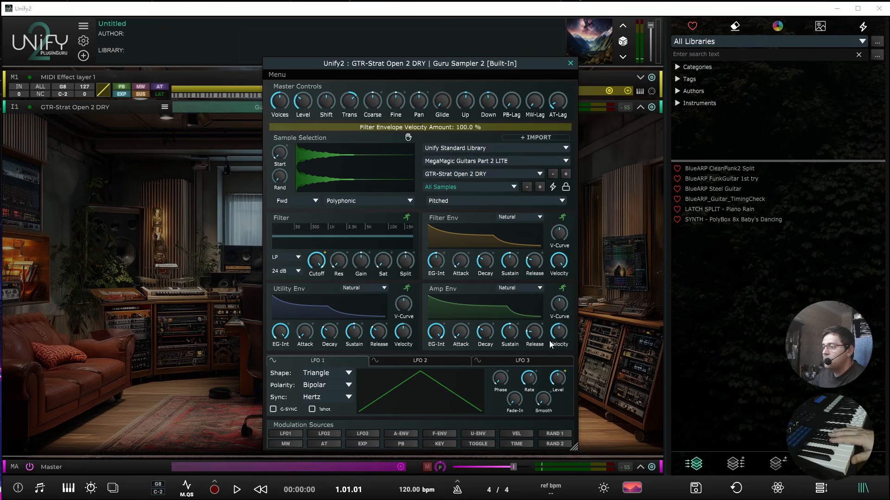
mouse_move(562, 336)
mouse_move(438, 267)
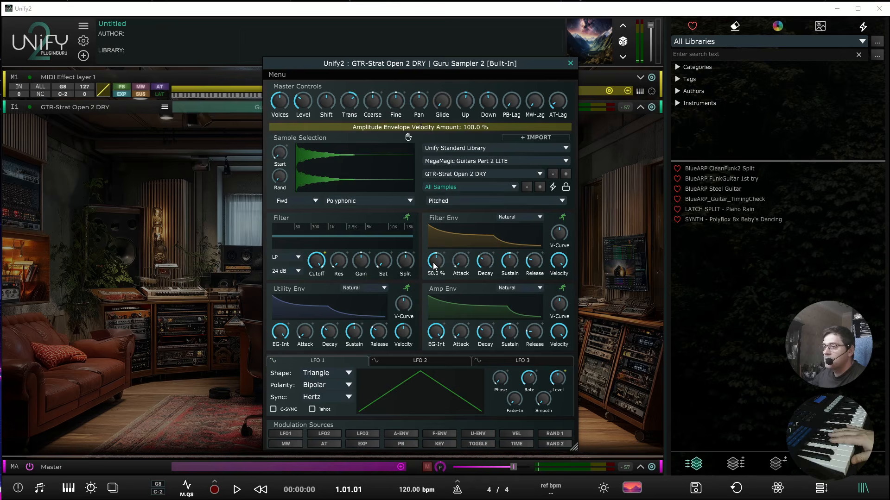
drag(444, 268, 465, 196)
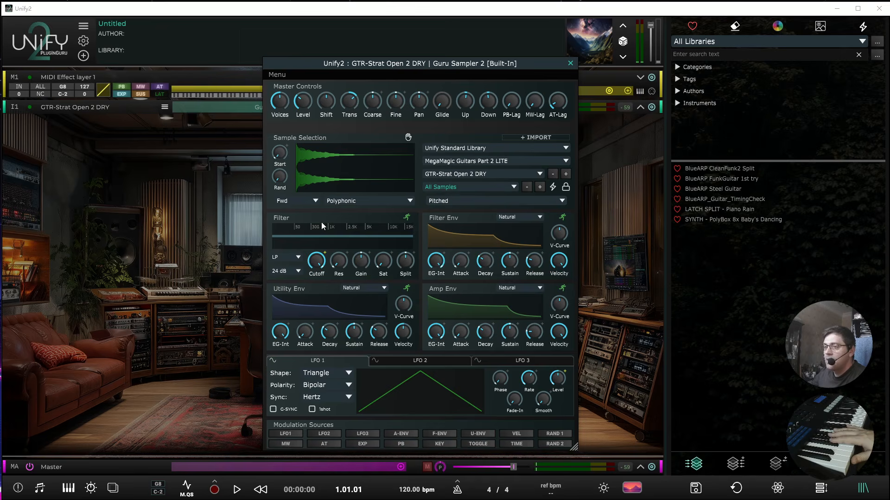
Lower the filter Cutoff in Guru Sampler 2, test the sound with the transport running, and close the sampler
mouse_move(310, 270)
drag(314, 259, 323, 350)
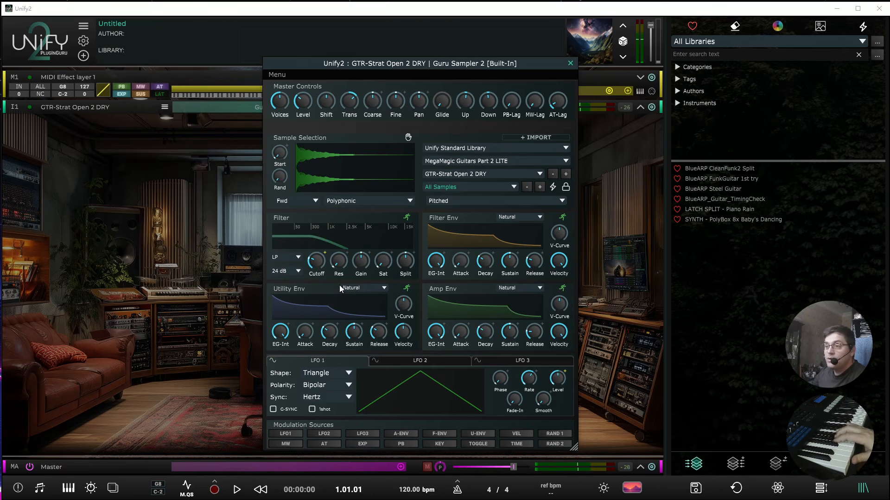
key(space)
key(space)
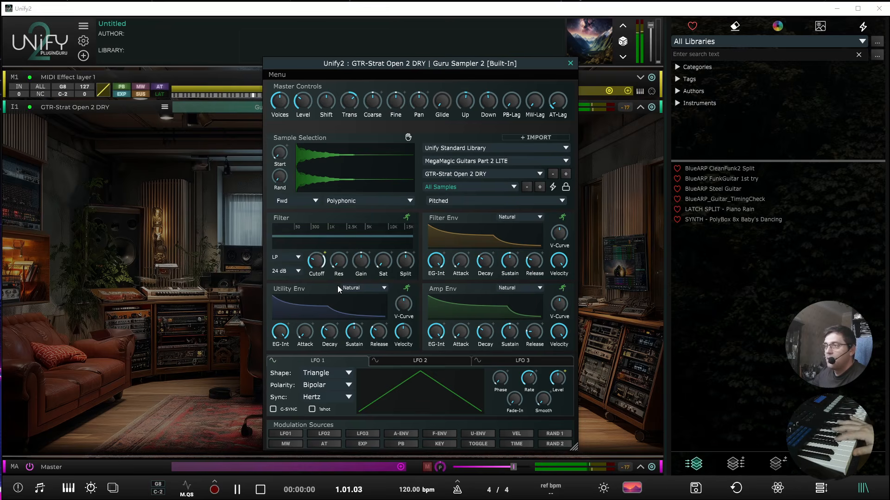
click(570, 63)
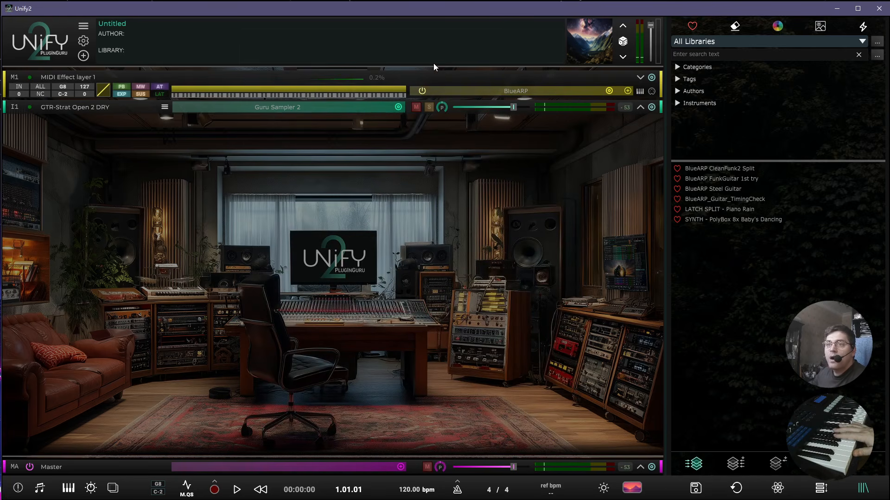
Expand the GTR-Strat Open 2 DRY layer and set its MIDI source to MIDI Effect layer 1
click(527, 92)
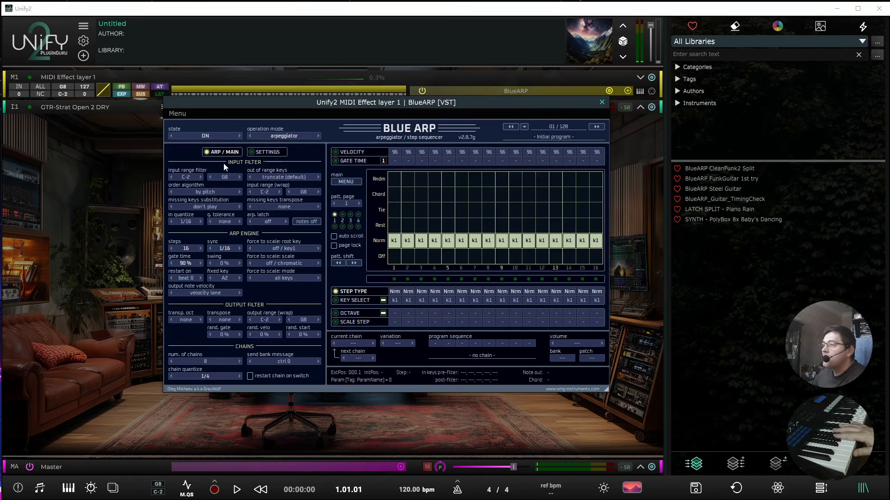
click(602, 103)
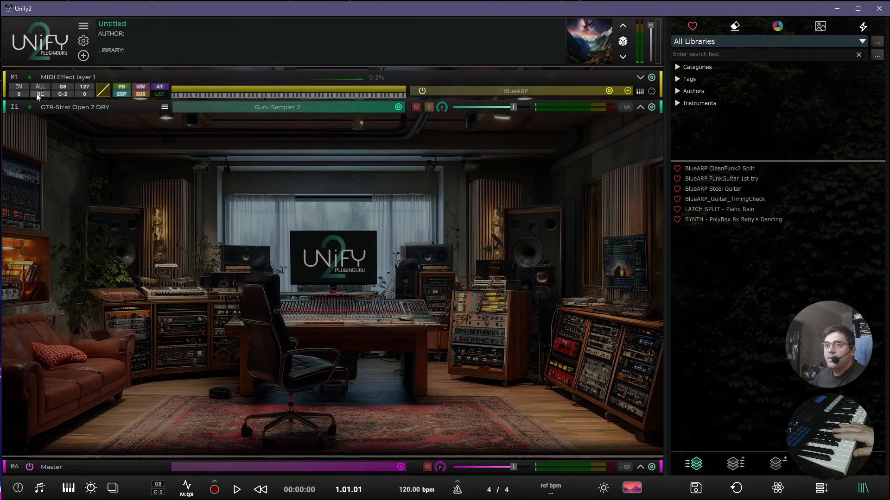
click(639, 108)
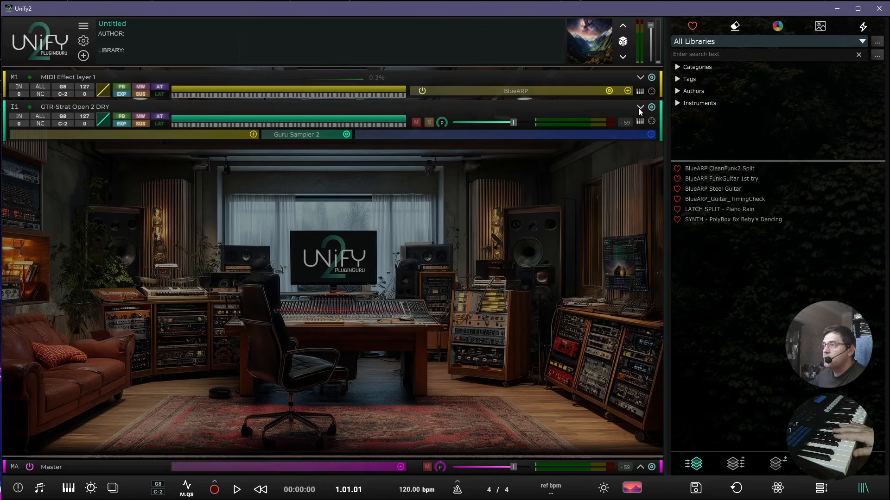
click(19, 117)
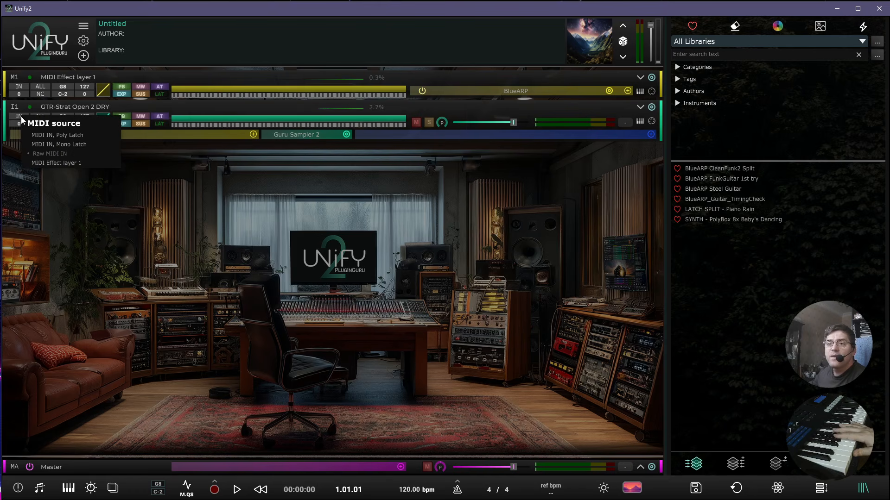
click(59, 162)
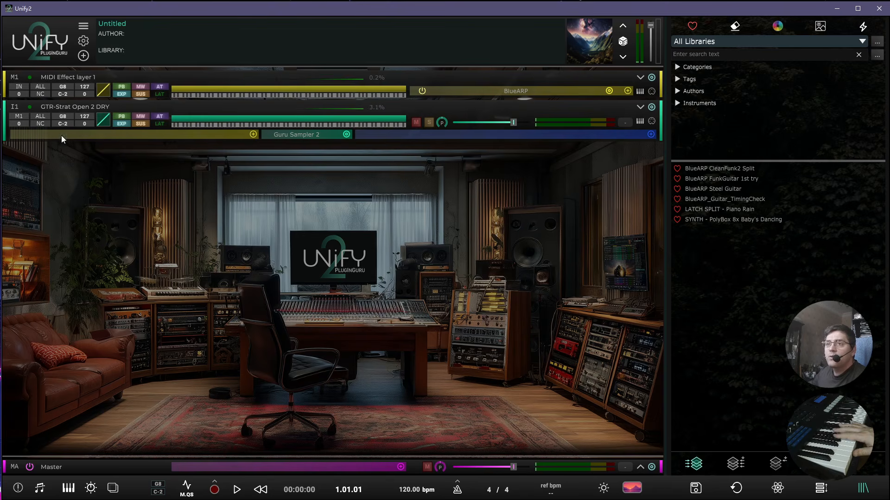
Rename the MIDI effect layer as BlueARP and check its name among the guitar layer's MIDI sources
double_click(82, 77)
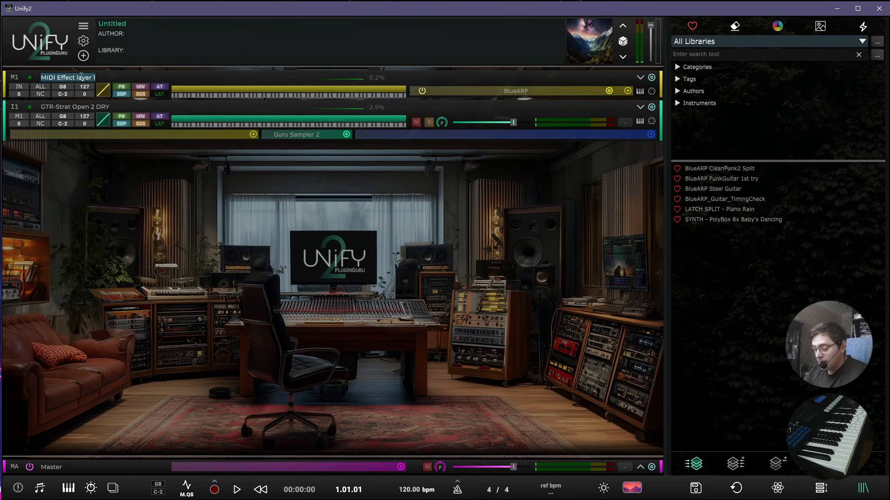
text(BlueARP)
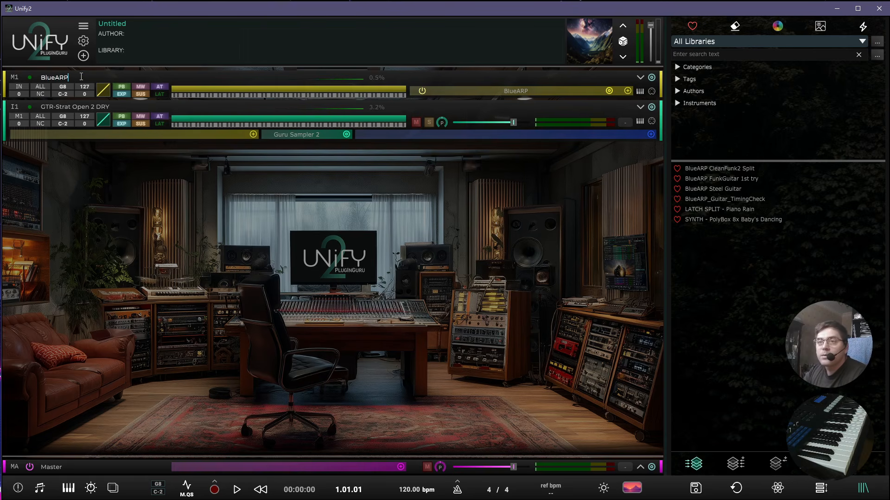
key(Return)
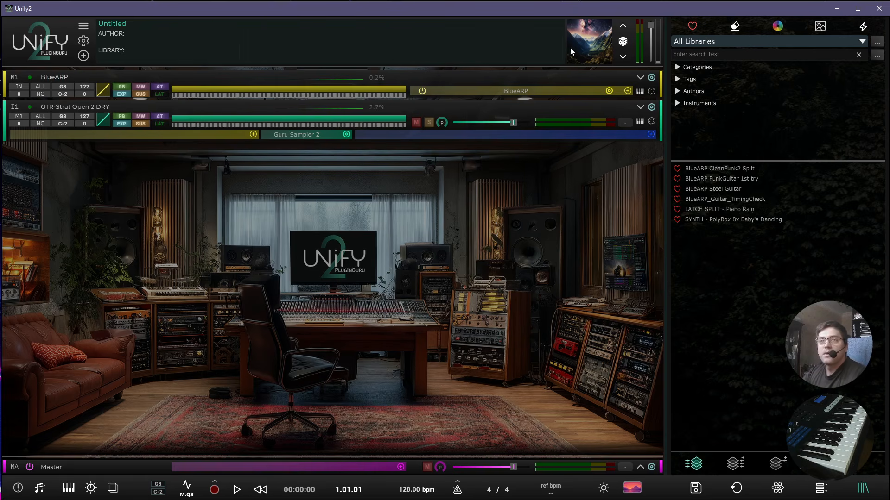
click(18, 117)
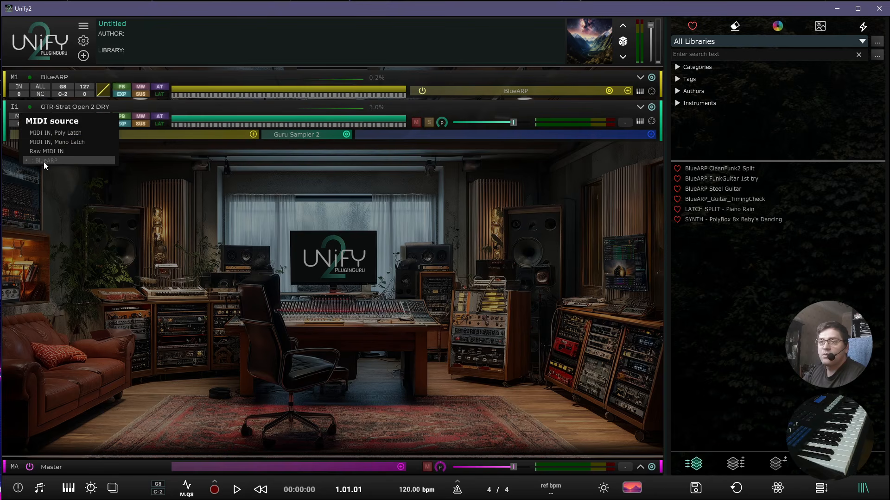
click(136, 181)
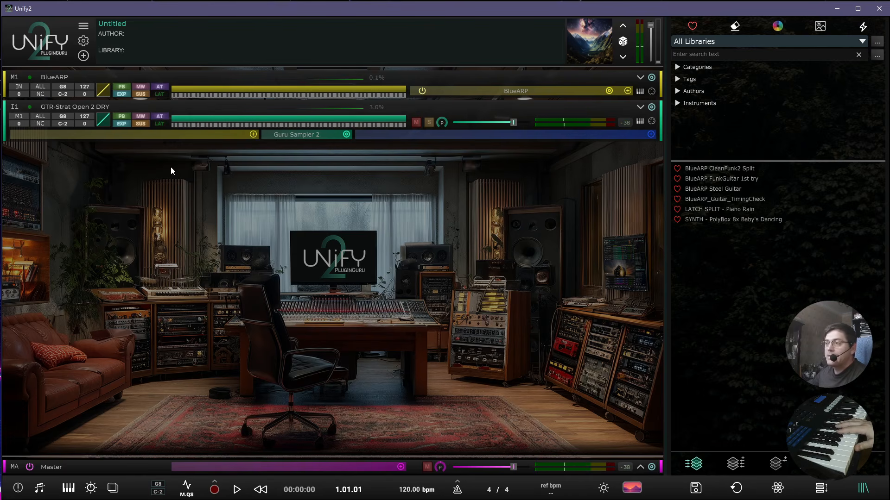
Set BlueARP's operation mode to guitar strum and audition the strum pattern
click(511, 92)
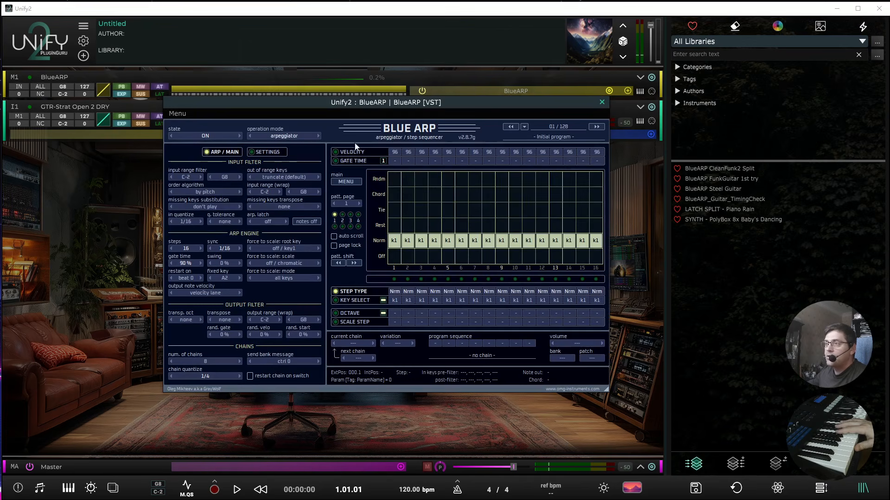
click(285, 136)
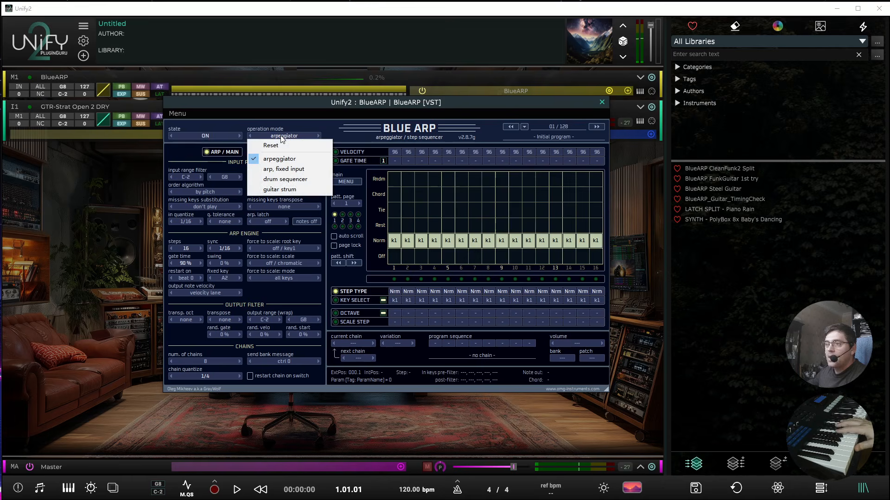
click(280, 190)
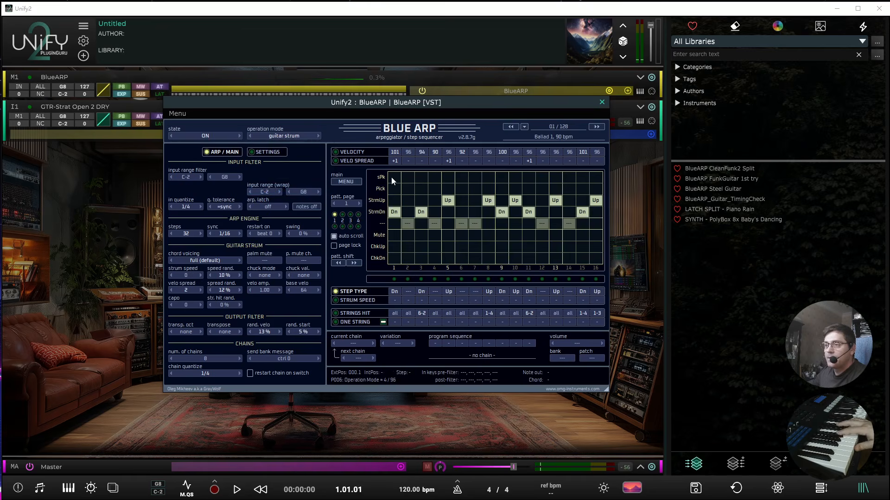
key(space)
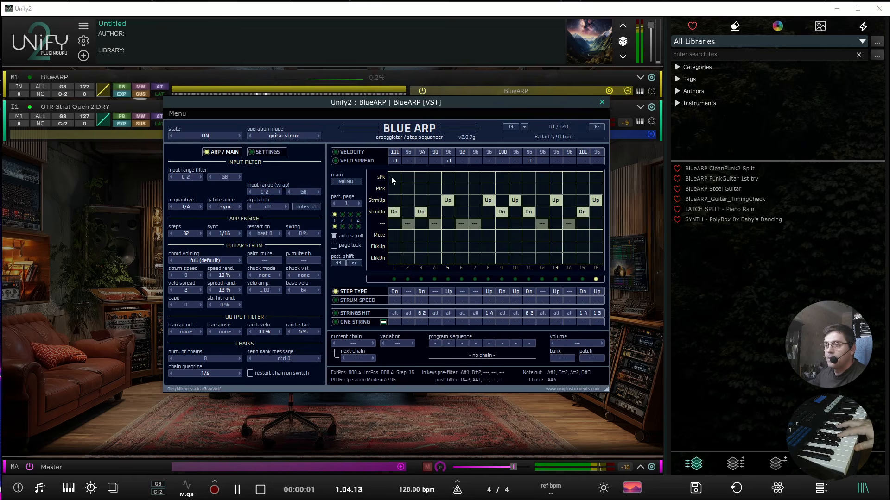
key(space)
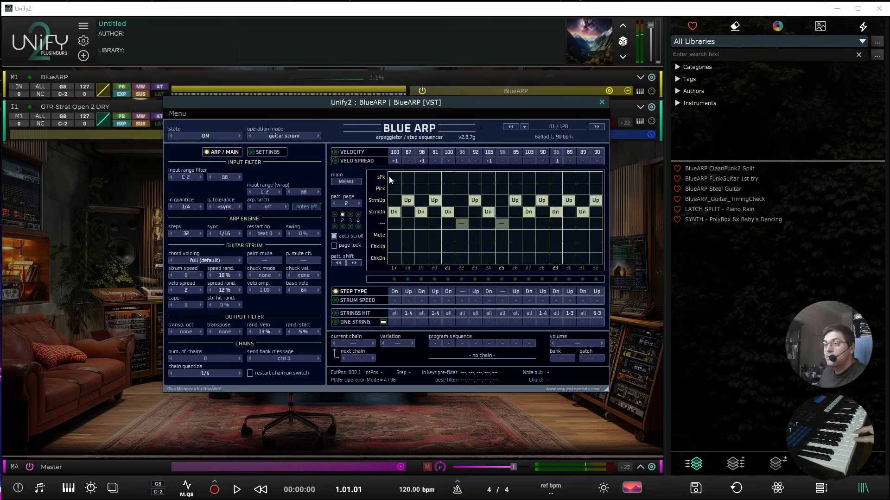
Load program P102: FunkGuitar 3A, 110 bpm in BlueARP and close the plugin window
click(524, 127)
mouse_move(561, 201)
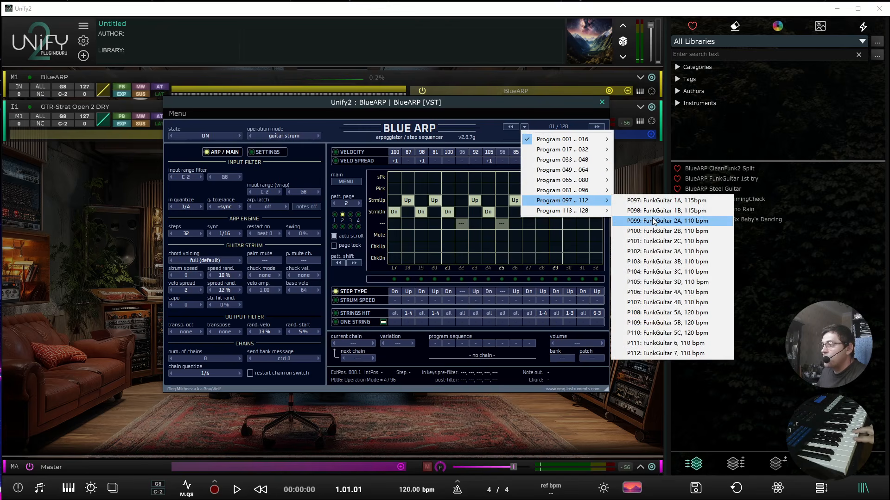
click(662, 252)
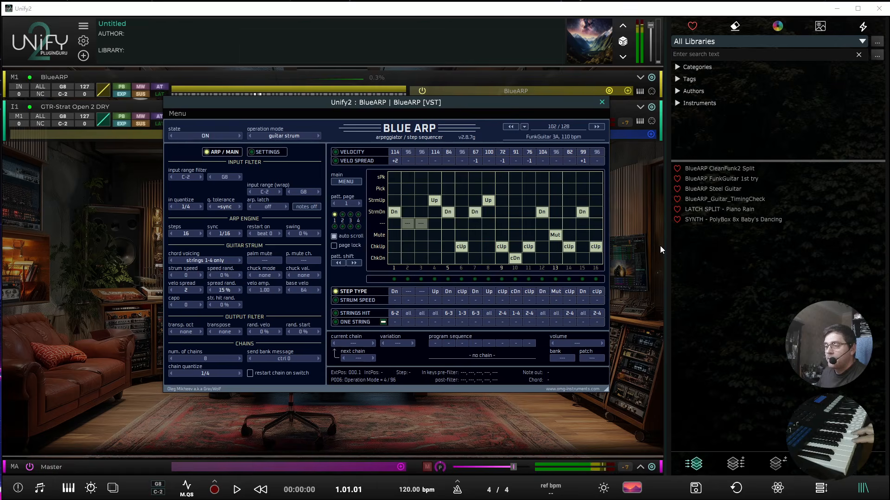
click(602, 102)
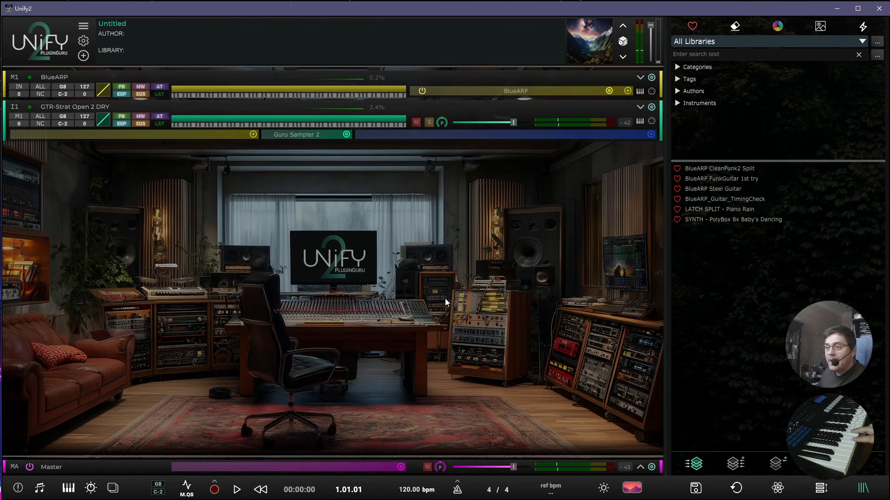
Add the Unify Standard FlexEQ effect to the Master layer
click(400, 467)
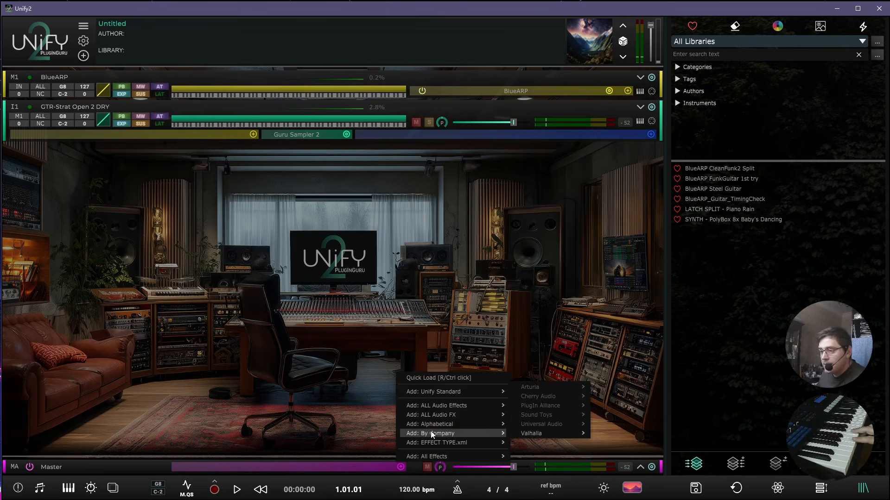
mouse_move(474, 418)
mouse_move(467, 389)
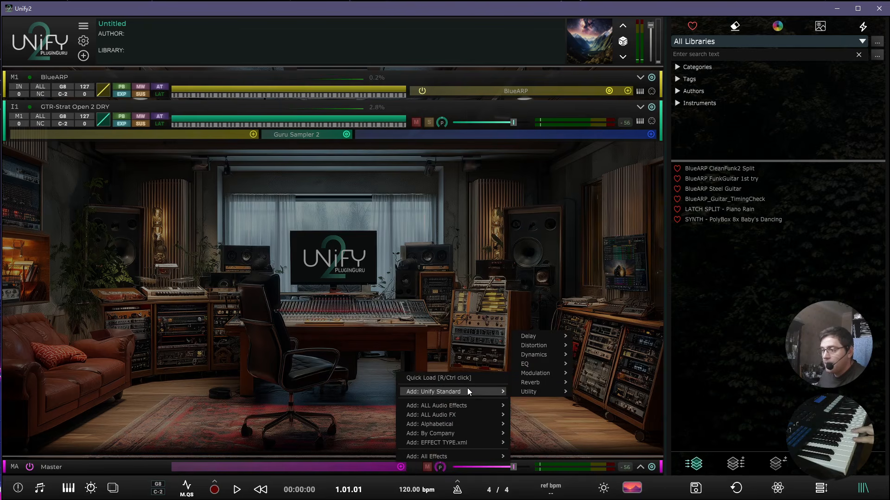
mouse_move(541, 364)
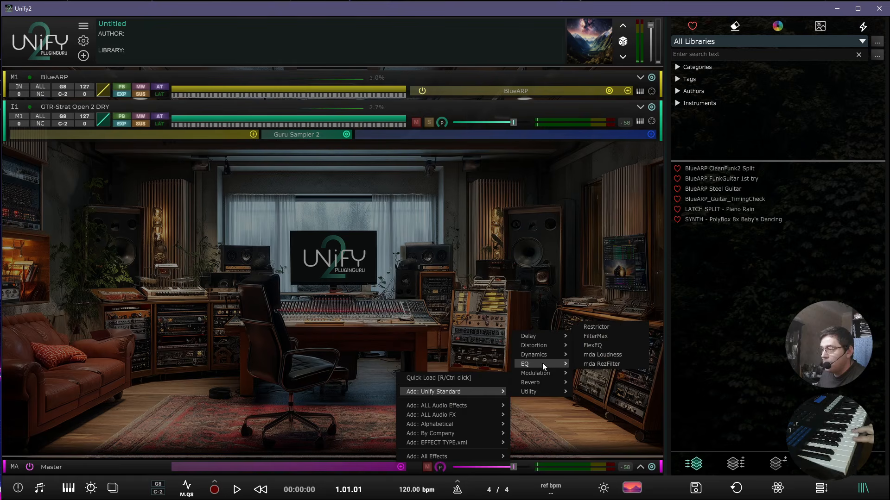
click(593, 346)
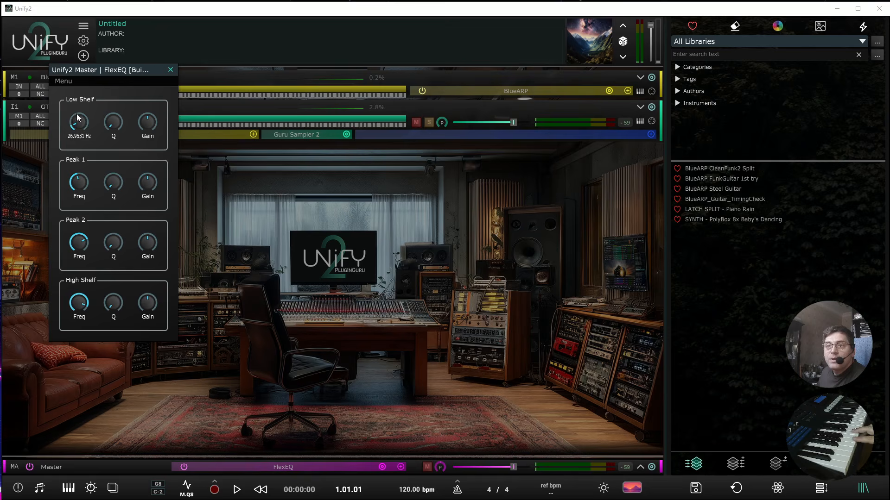
Raise FlexEQ's Low Shelf frequency, set its gain to -12.00 dB, and audition the equalised guitar pattern
drag(74, 90, 74, 85)
key(space)
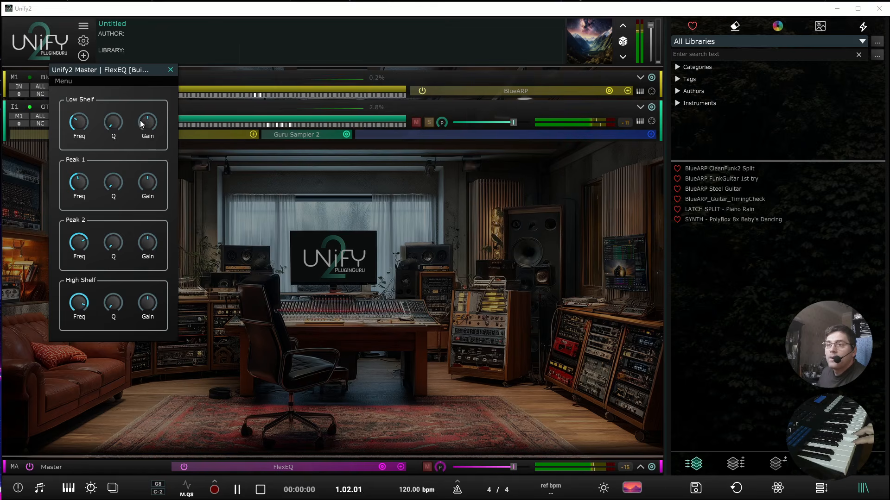
drag(141, 124, 141, 114)
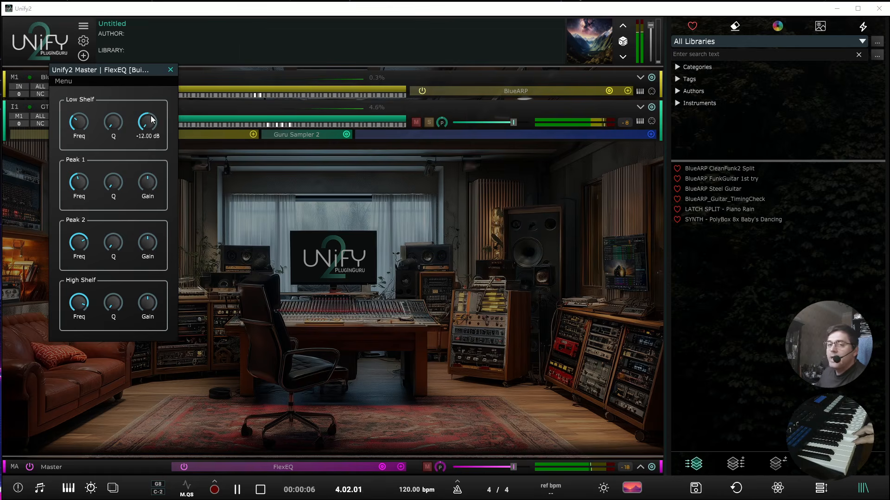
key(space)
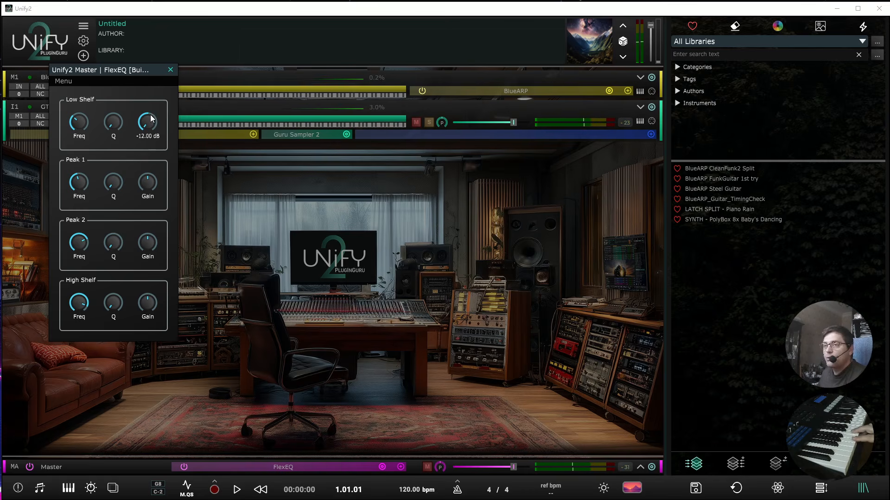
click(170, 69)
key(space)
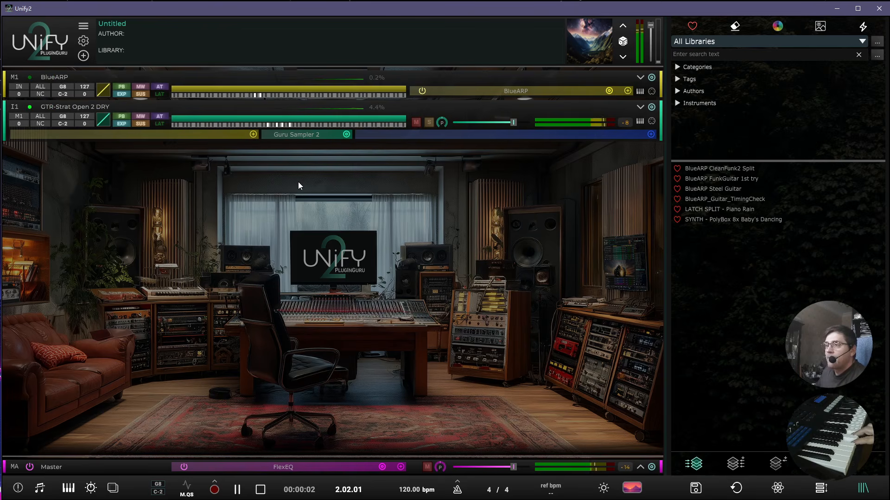
key(space)
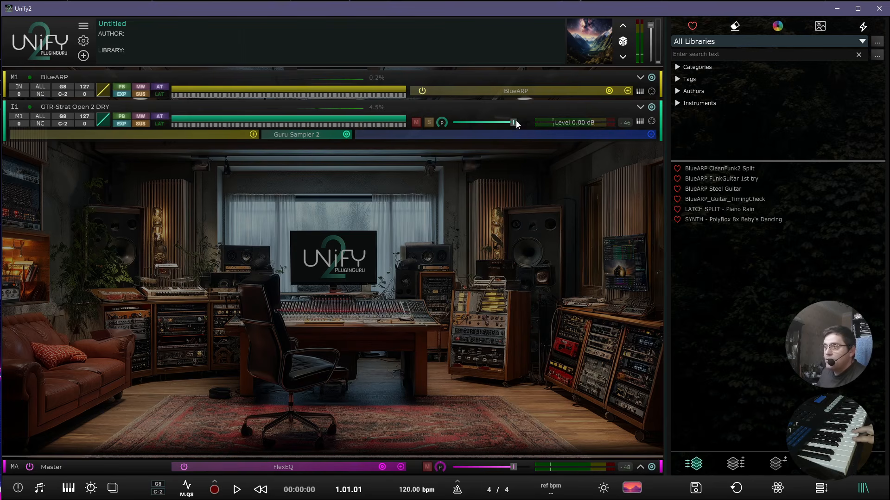
Set BlueARP's chuck mode to channel and close the plugin window
click(522, 91)
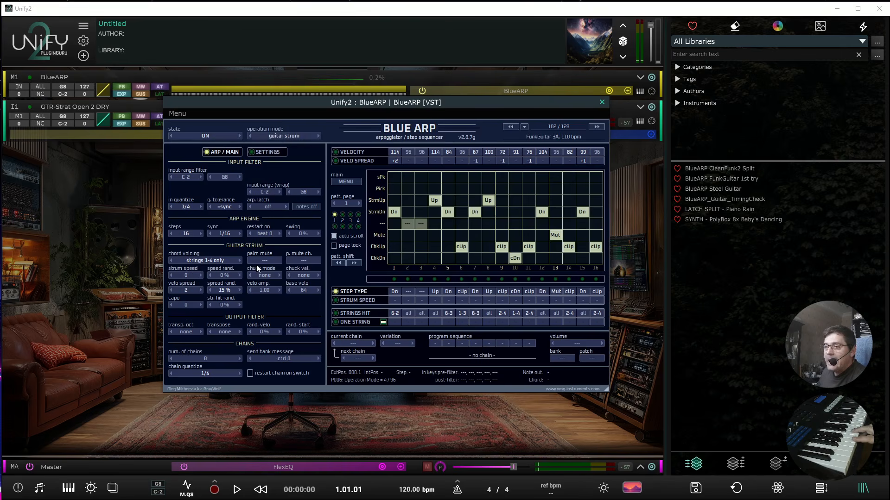
click(268, 277)
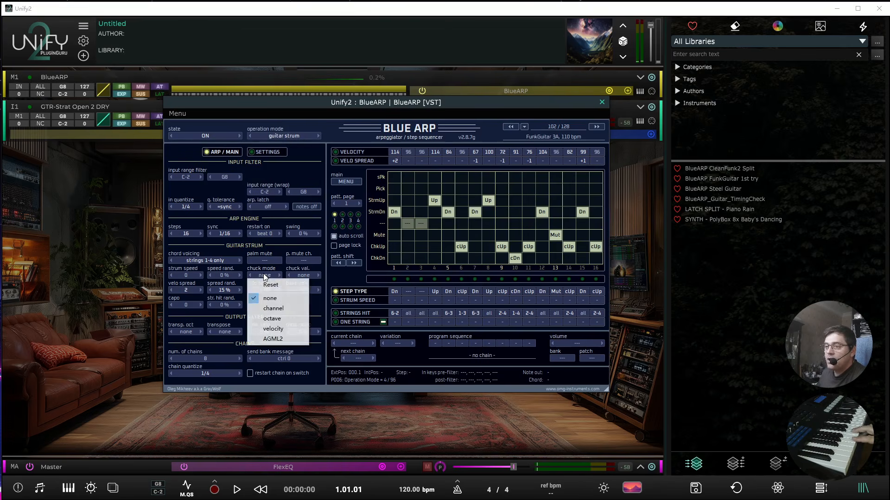
click(279, 310)
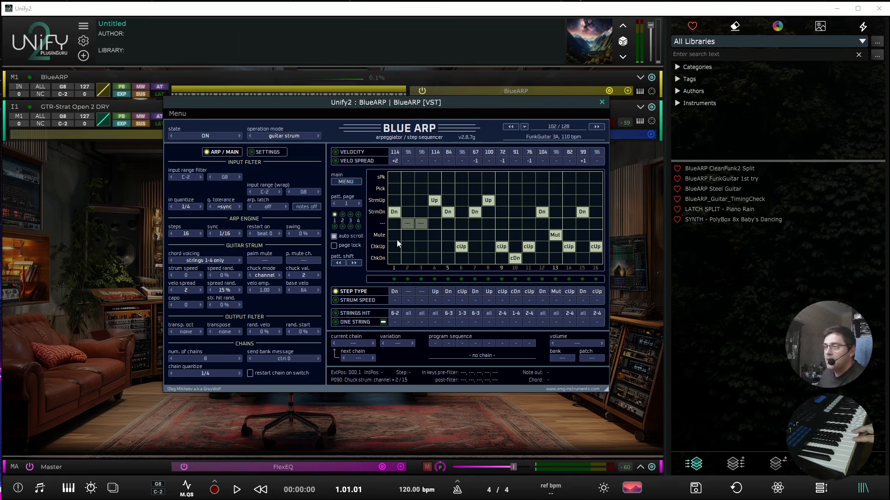
click(602, 102)
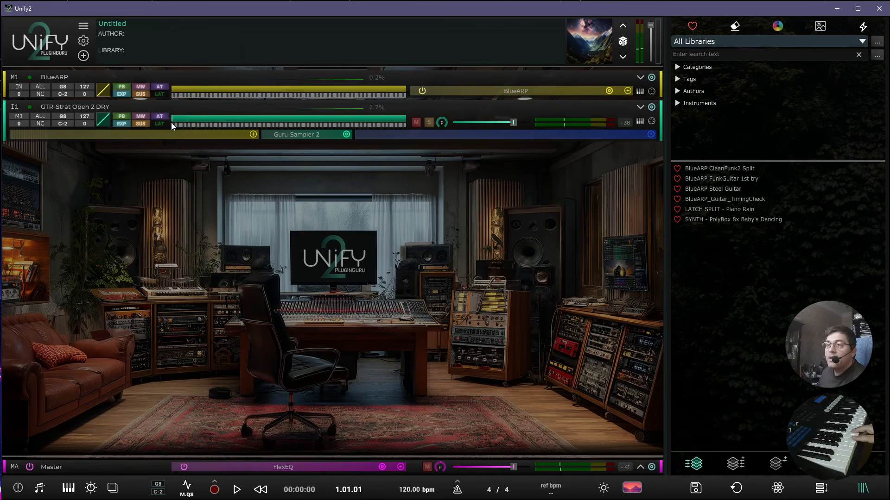
Set the GTR-Strat Open 2 DRY layer's MIDI channel to Ch1 and audition the pattern
click(46, 117)
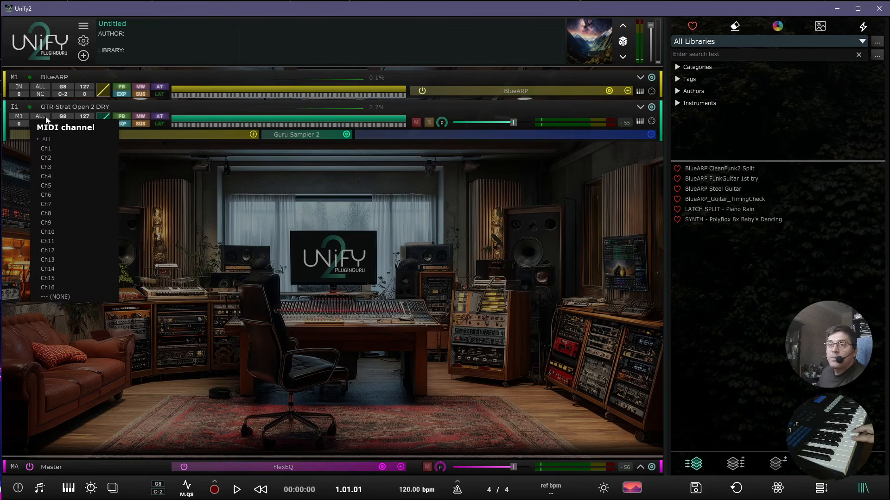
click(48, 148)
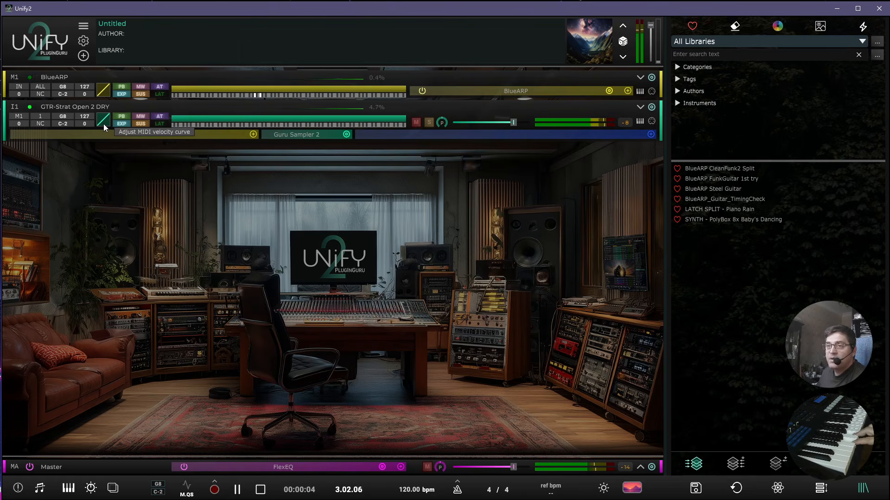
key(space)
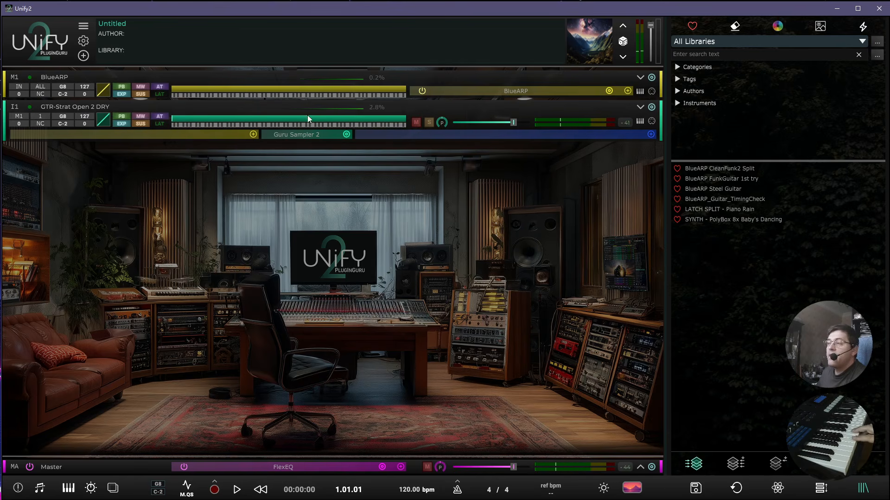
Duplicate the GTR-Strat Open 2 DRY layer and set the copy's MIDI channel to Ch2
click(641, 108)
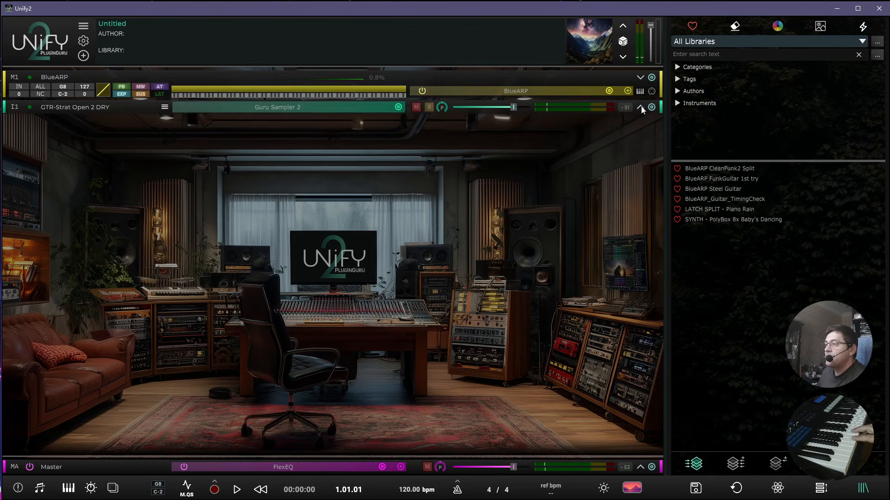
click(641, 107)
right_click(654, 114)
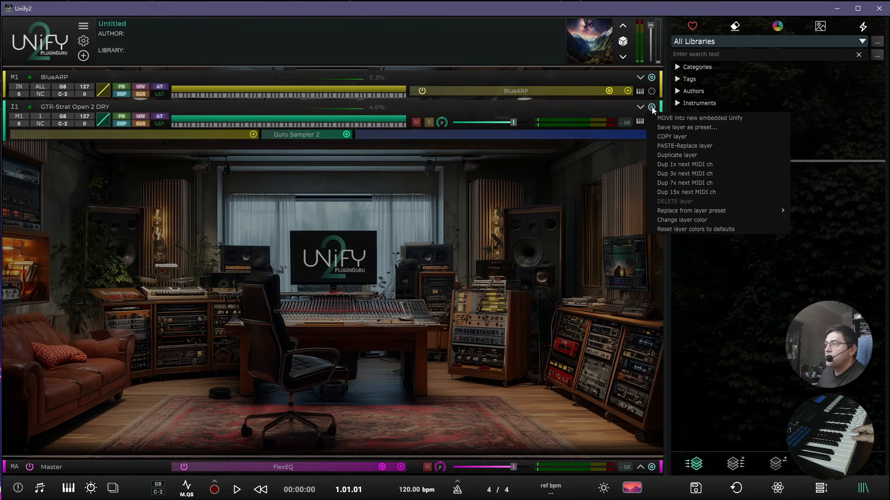
click(669, 155)
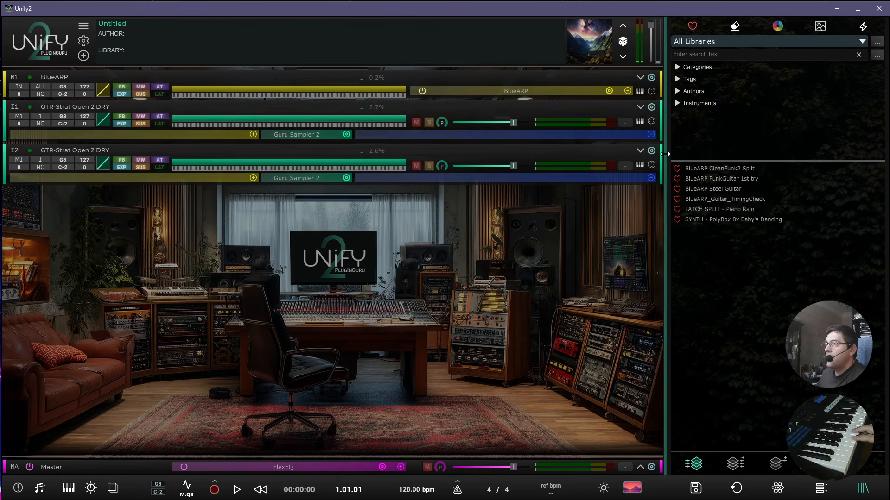
click(40, 159)
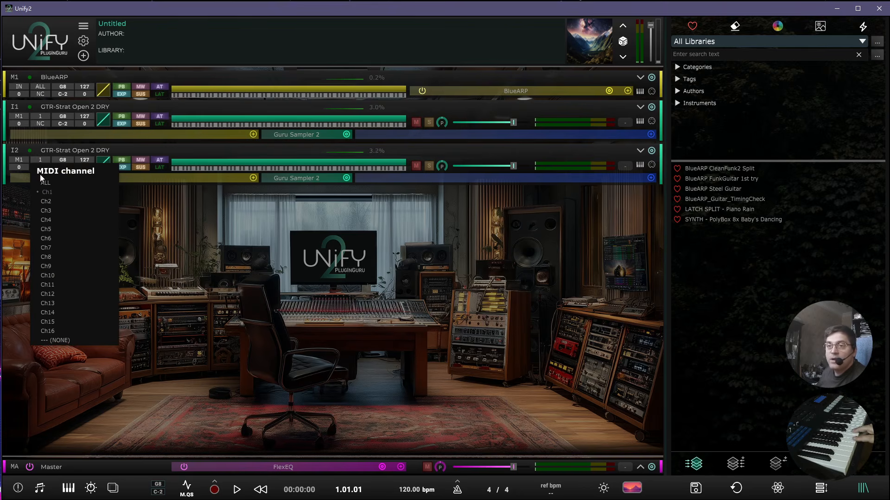
click(52, 202)
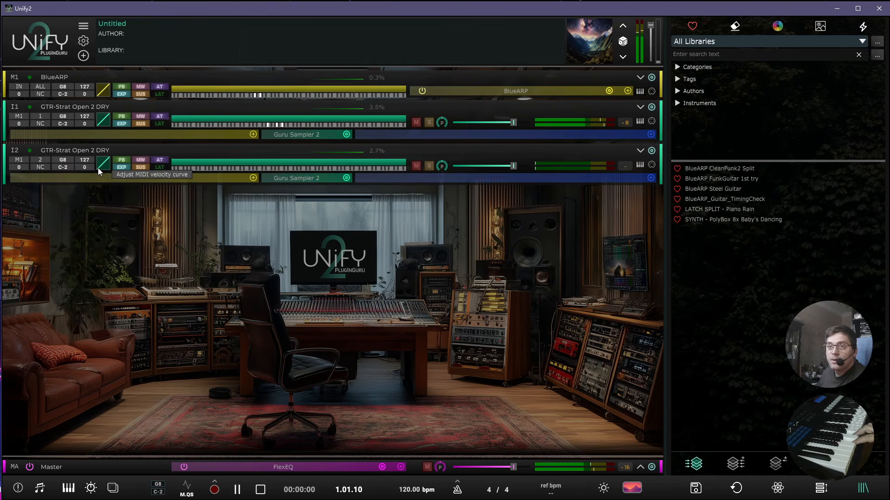
Disable the original Strat layer I1 and rename the duplicate layer I2 to GTR-Strat Open 2 DRY - Chucks
click(30, 107)
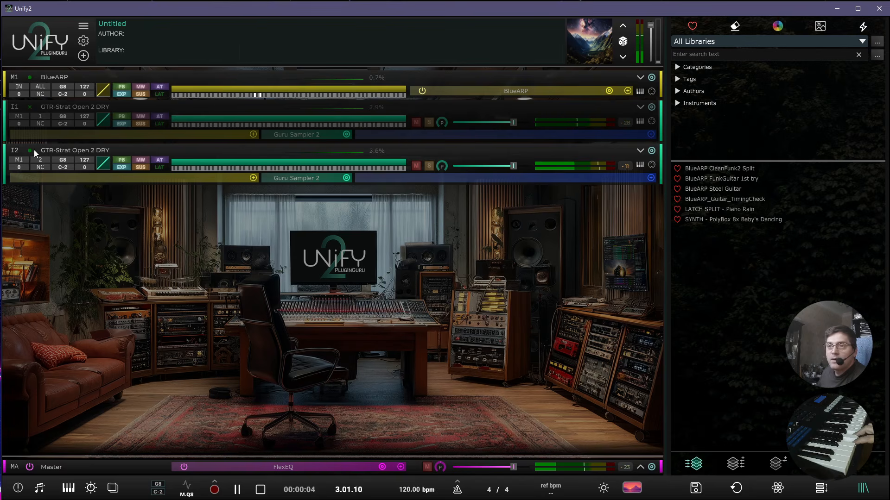
double_click(111, 151)
key(End)
text(- )
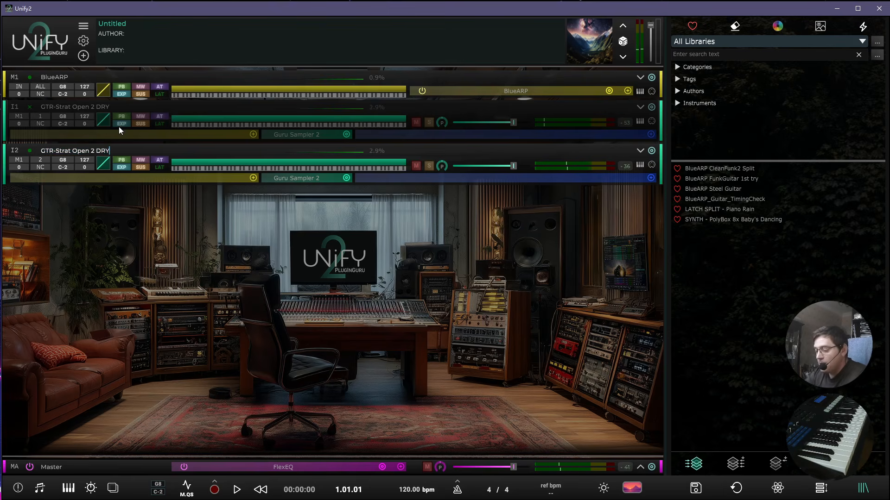
text(C)
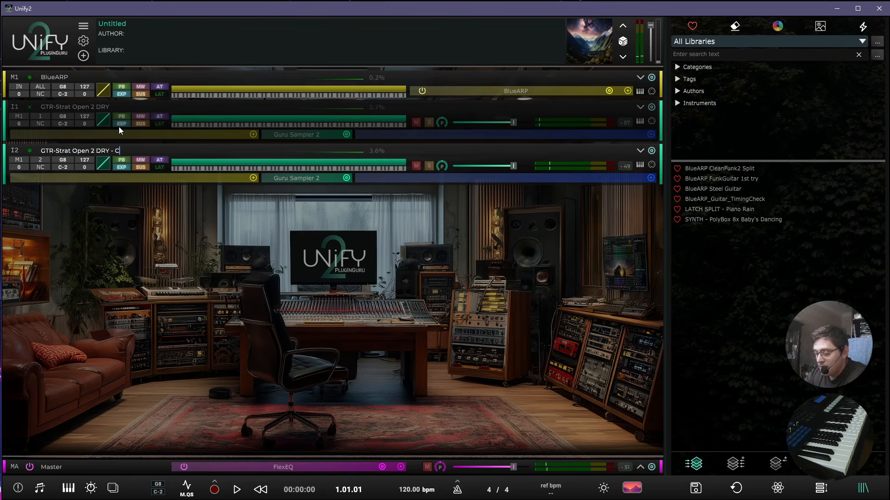
text(hcks)
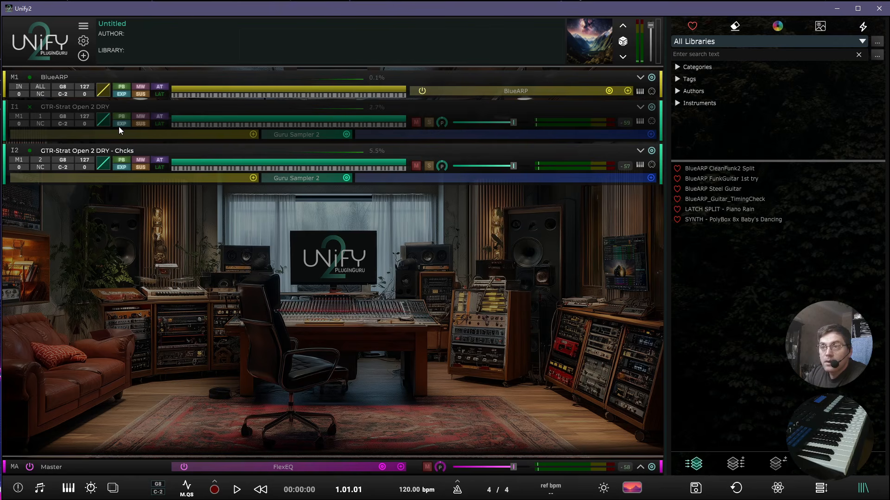
key(Left)
key(Left)
key(Left)
text(u)
key(Return)
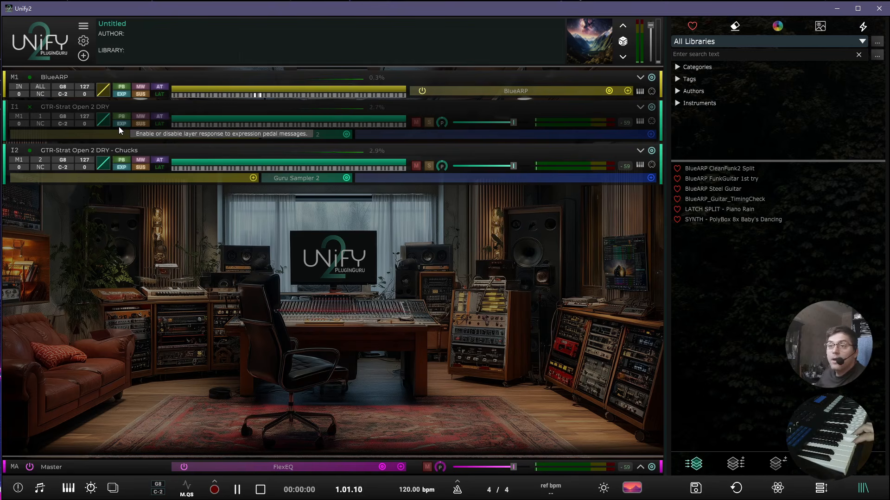
Load the GTR-Strat Mute 4 DRY sample in the Chucks layer's Guru Sampler 2 and raise its transposition
click(296, 178)
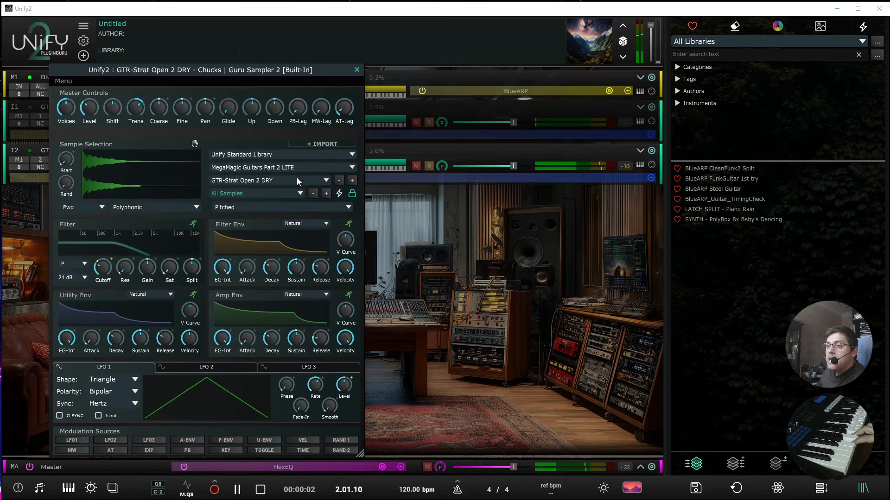
click(251, 182)
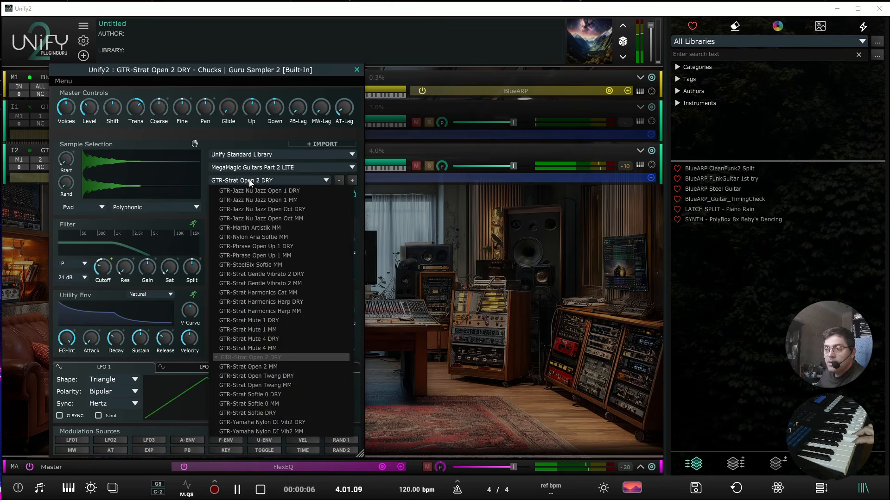
click(254, 338)
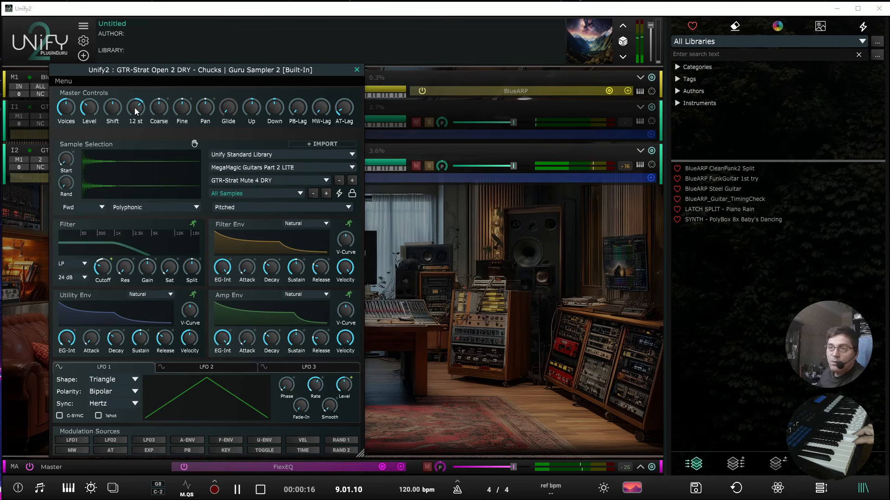
drag(135, 112, 137, 92)
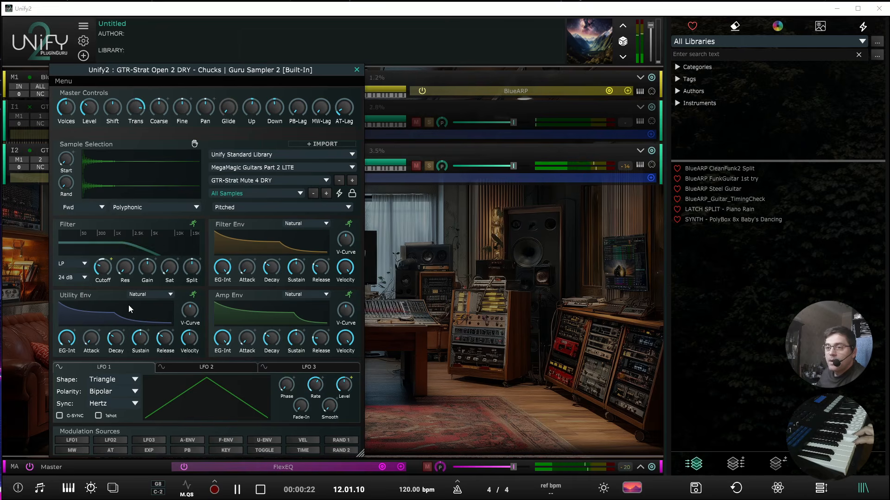
Lower the Chucks sampler's filter cutoff and filter envelope intensity, and raise the filter's saturation and gain
mouse_move(103, 262)
mouse_down()
mouse_move(115, 303)
mouse_move(103, 266)
mouse_up()
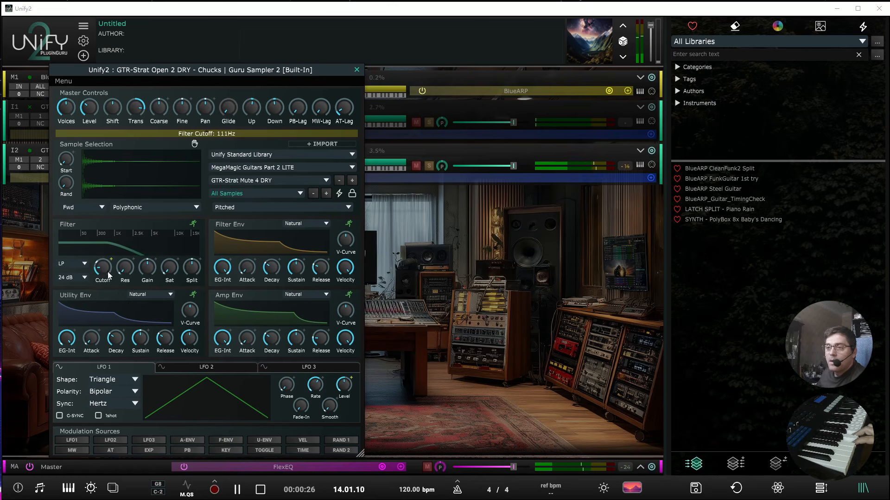
drag(224, 265, 243, 368)
drag(102, 268, 102, 275)
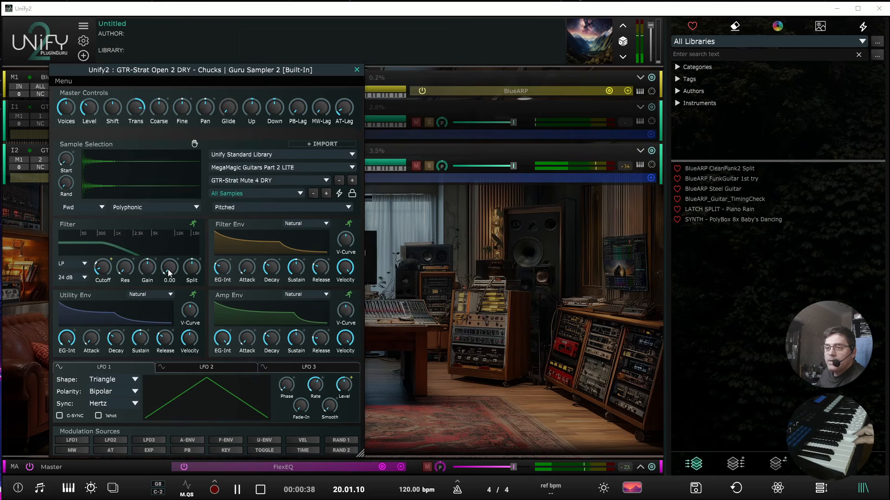
drag(168, 267, 166, 240)
drag(145, 270, 145, 252)
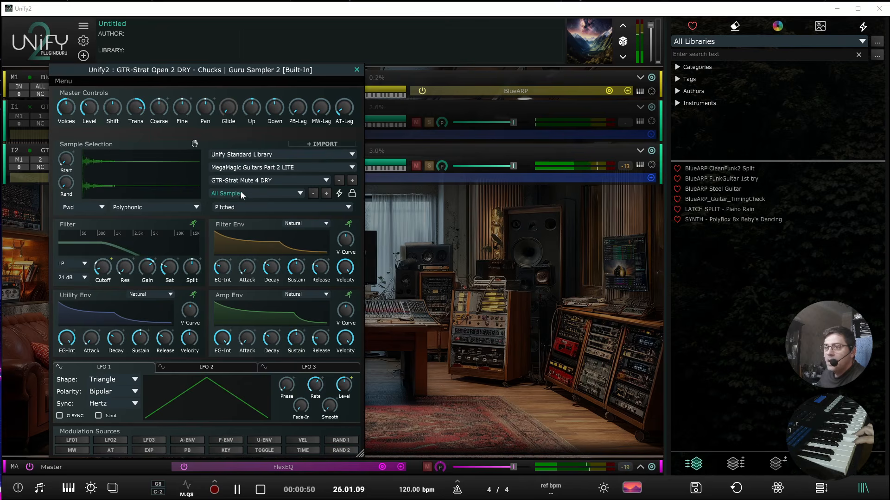
key(space)
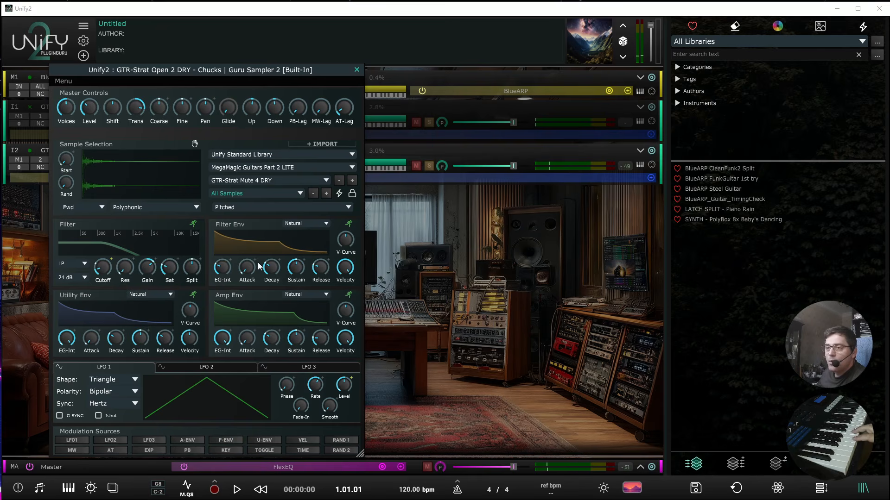
Lower the filter envelope's sustain, set its decay to 0.255 s, and set the amplitude envelope's sustain to 34.4 %
drag(299, 268, 302, 296)
drag(273, 268, 281, 285)
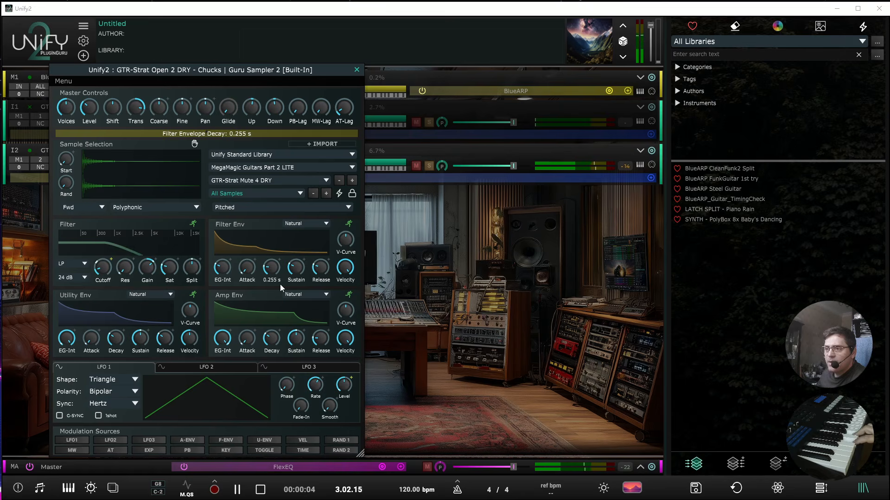
drag(272, 338, 305, 366)
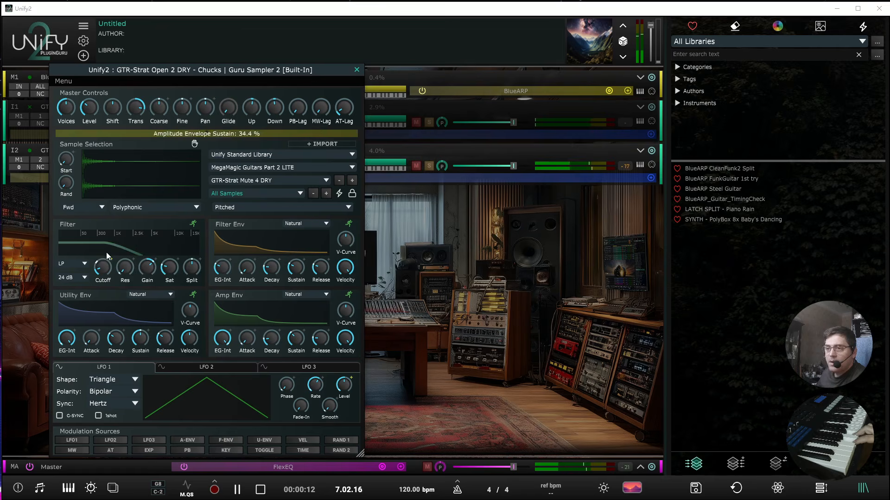
Set the Chucks sampler's filter cutoff to 118 Hz and close the sampler window
mouse_move(101, 267)
drag(102, 270, 101, 265)
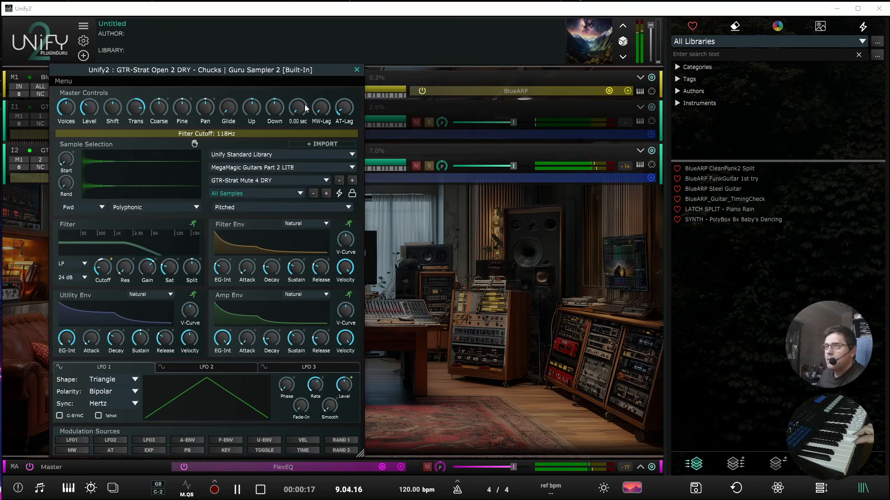
click(357, 70)
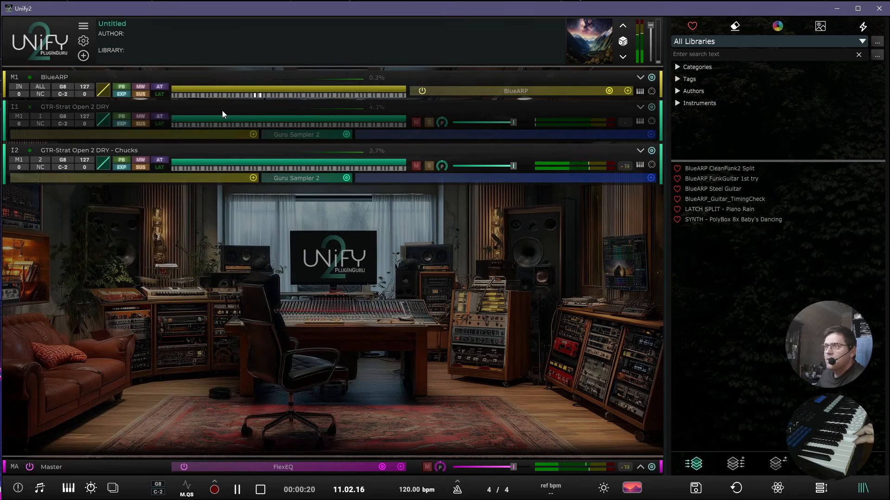
Re-enable the original Strat layer I1 and set the transport start mode to MIDI / 1 Bar
click(31, 107)
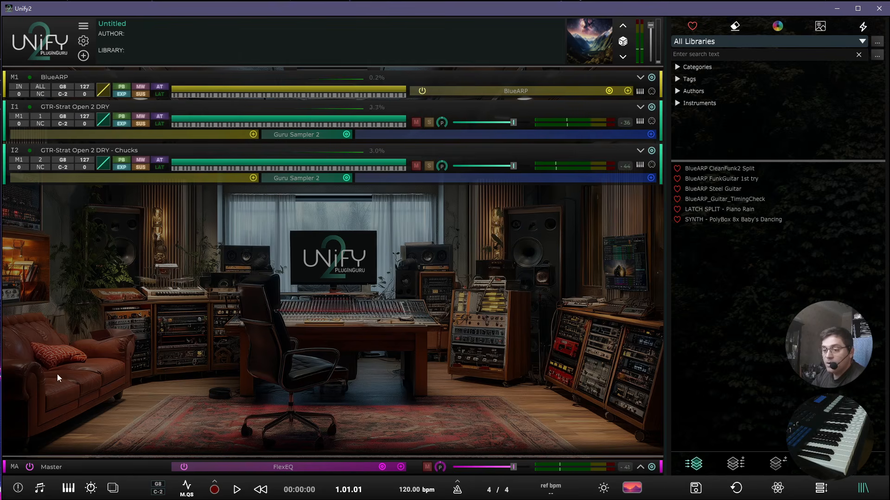
click(189, 490)
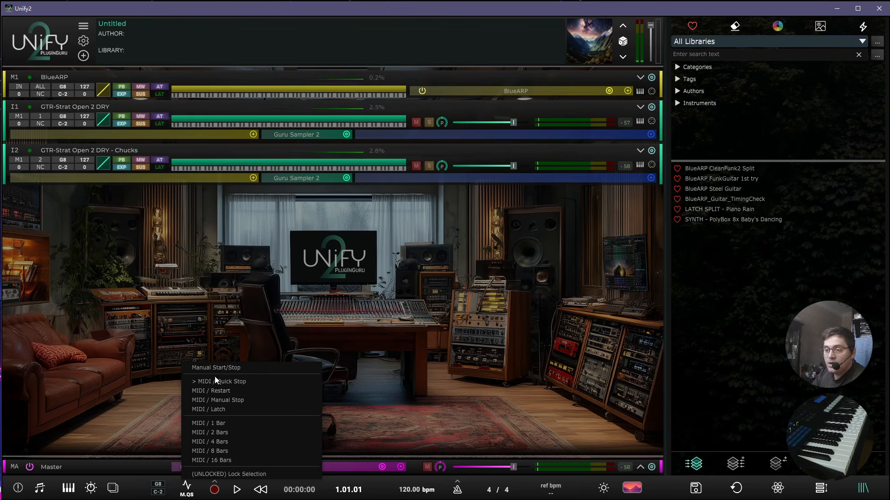
click(216, 423)
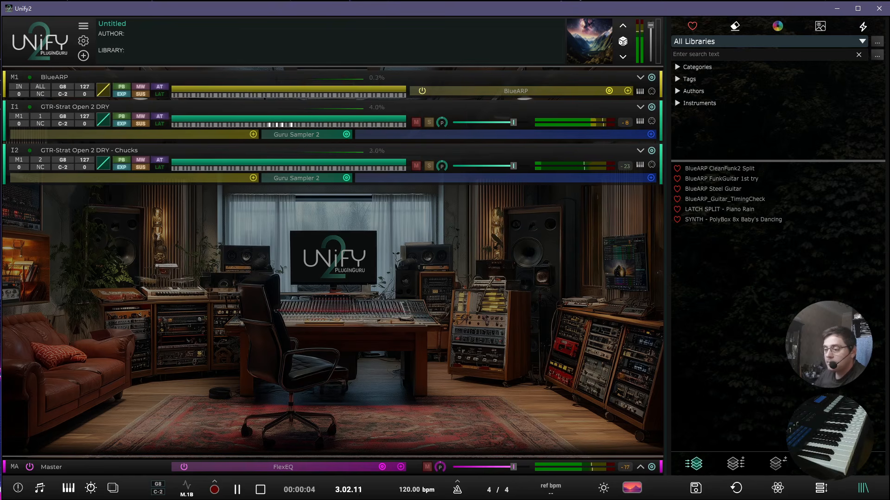
Add the Unify Standard DataVerb reverb to the Master layer, lower its decay, and close the effect window
click(401, 467)
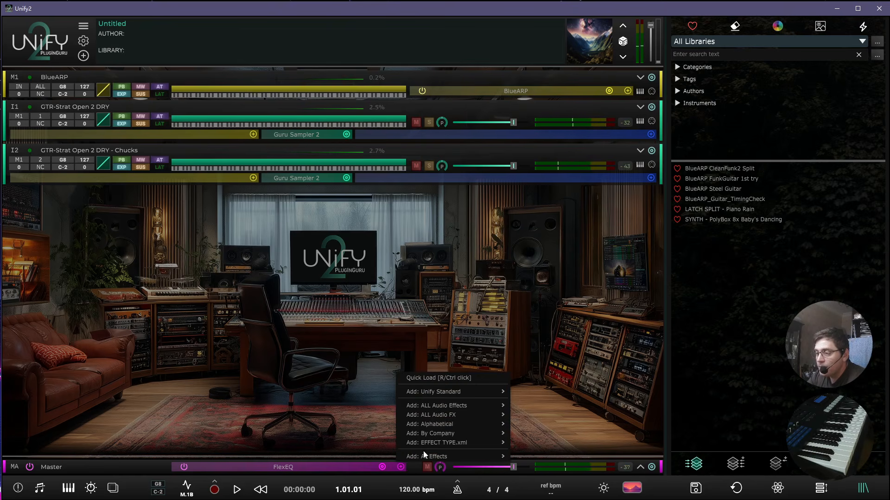
mouse_move(441, 393)
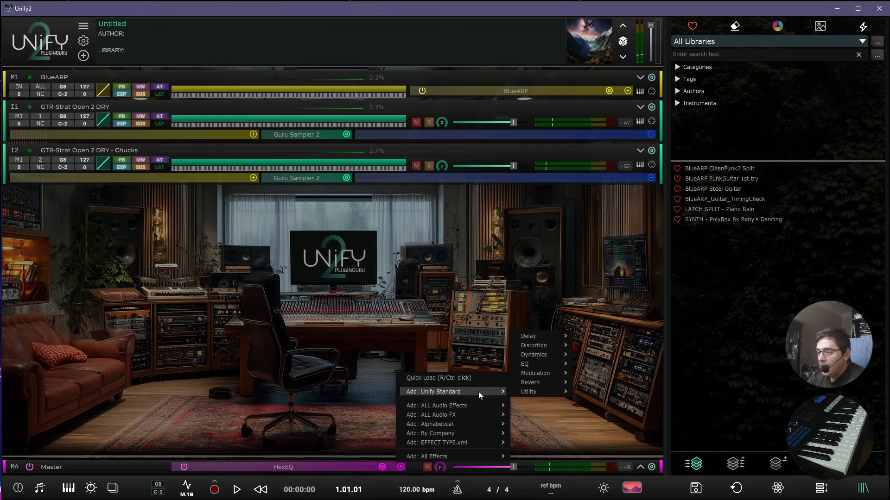
mouse_move(541, 381)
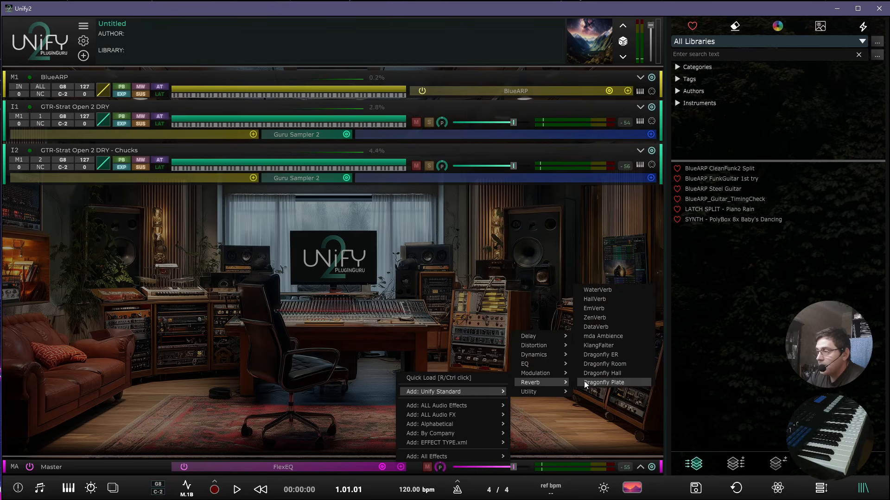
click(602, 326)
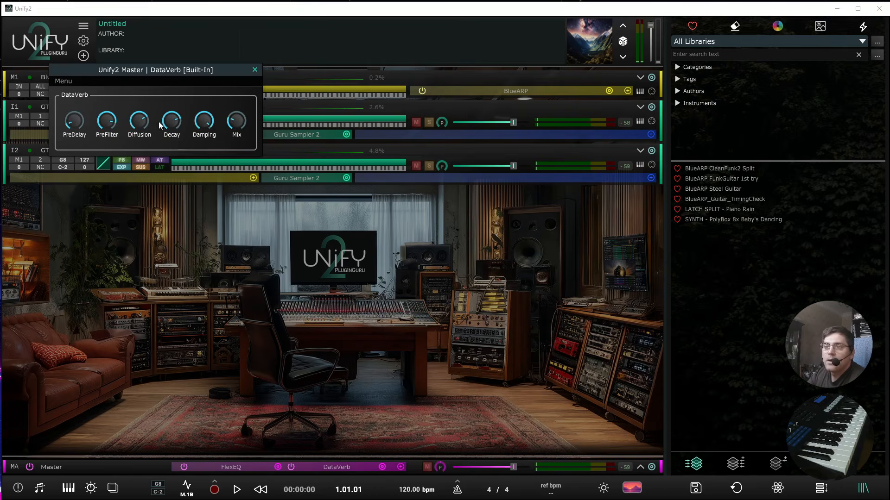
drag(181, 166, 182, 168)
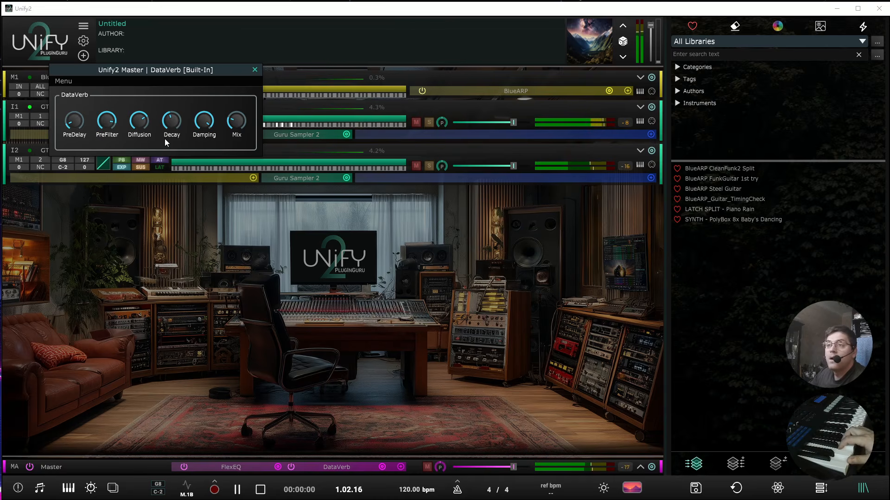
click(256, 68)
Open BlueARP and load program 101, FunkGuitar 2C, 110 bpm
click(506, 90)
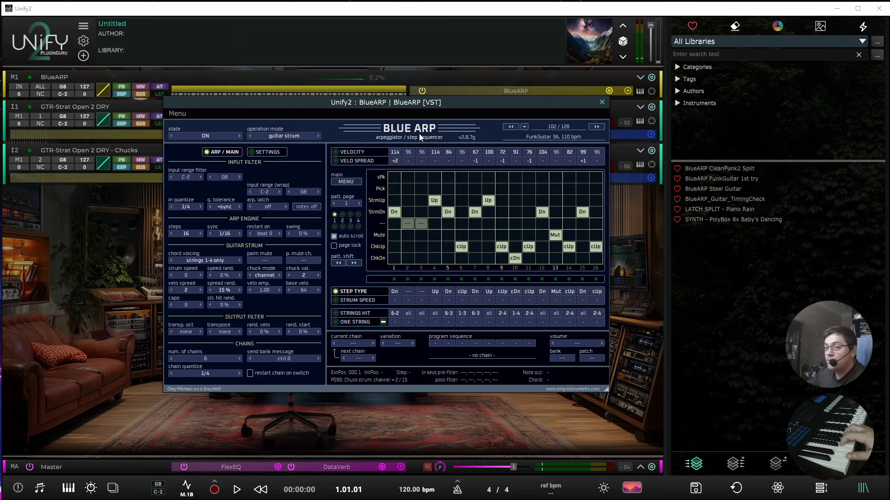
click(510, 127)
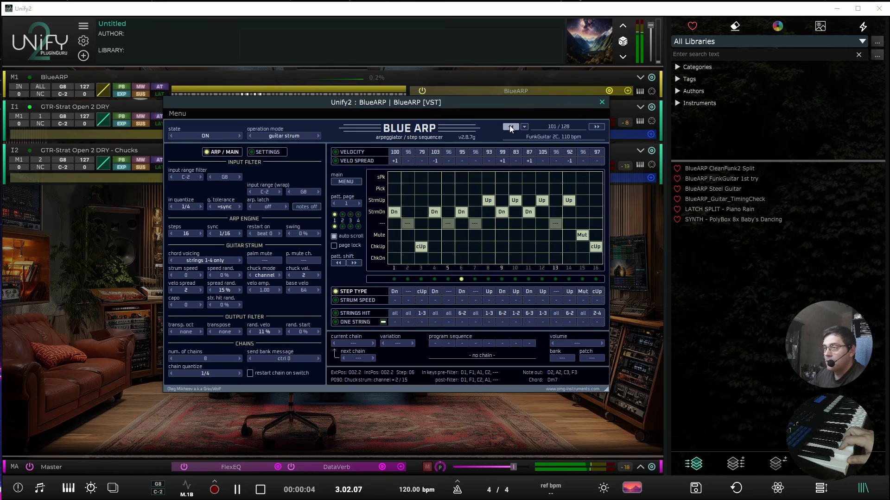
Audition the preceding BlueARP programs during playback, finish on program 97, FunkGuitar 1A, 115bpm, and close the arpeggiator window
click(509, 126)
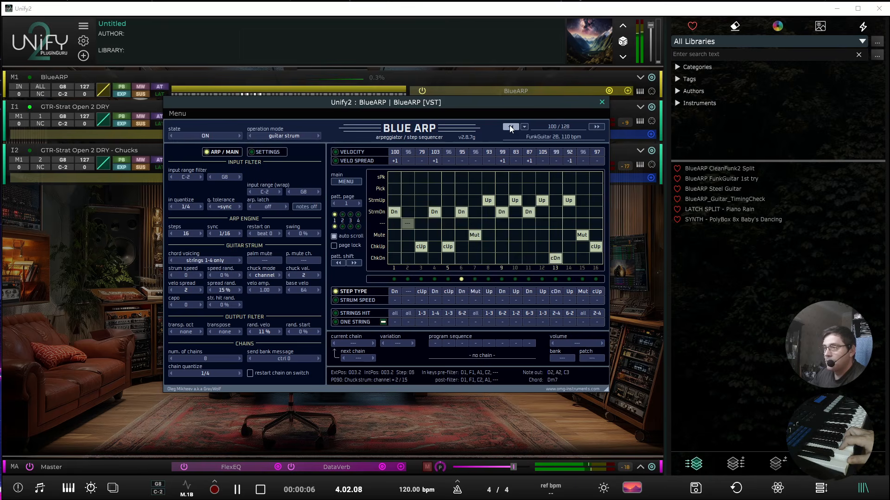
click(509, 126)
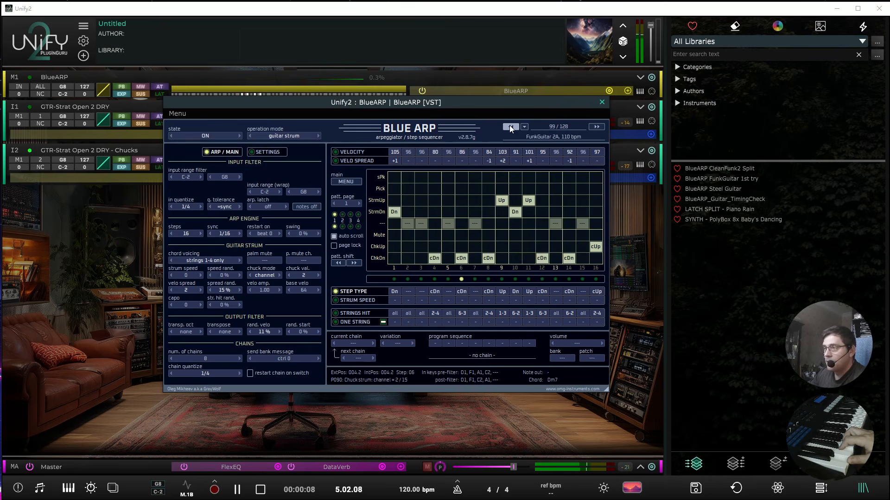
click(510, 126)
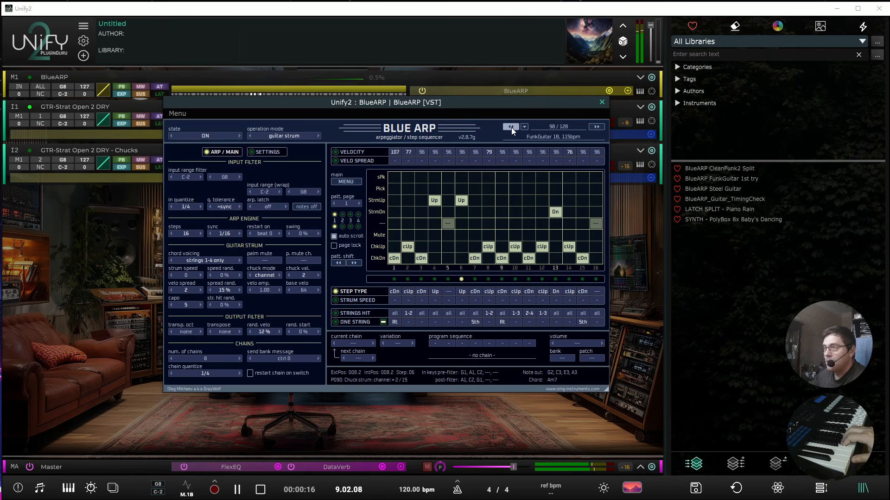
click(511, 127)
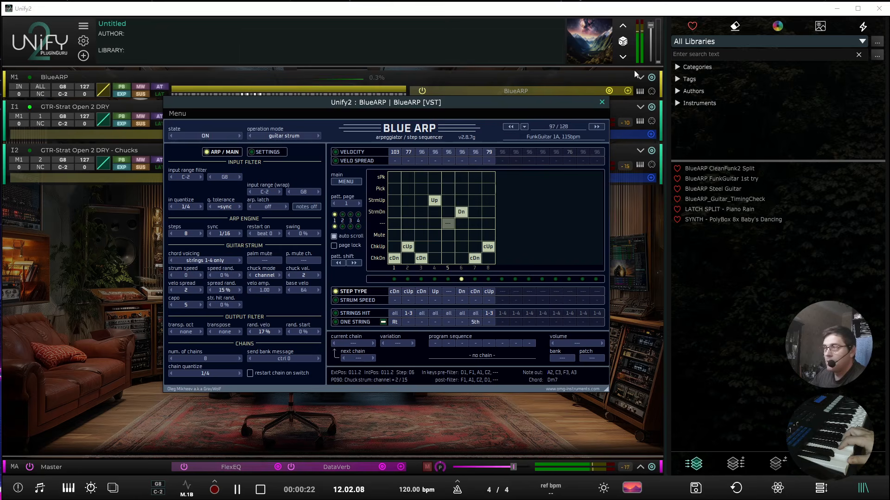
click(602, 102)
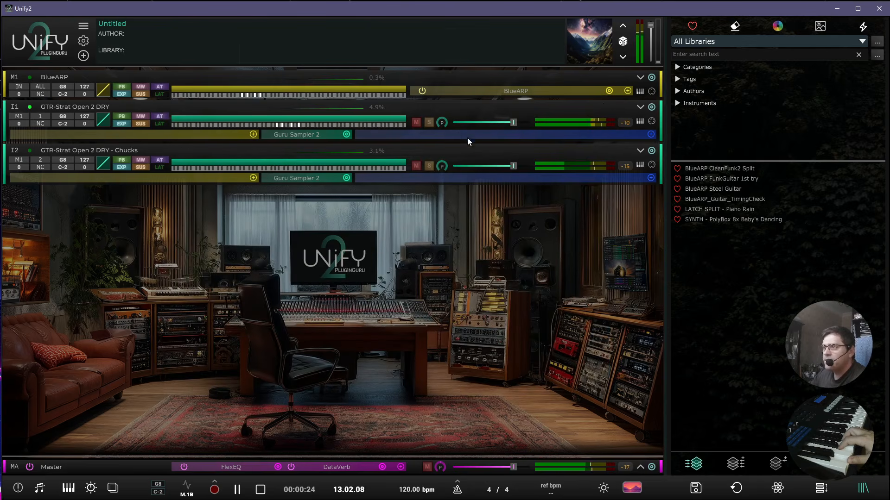
Lower the Chucks layer's volume slightly, reduce the filter cutoff in its sampler, and end playback
mouse_move(513, 167)
drag(514, 167, 508, 171)
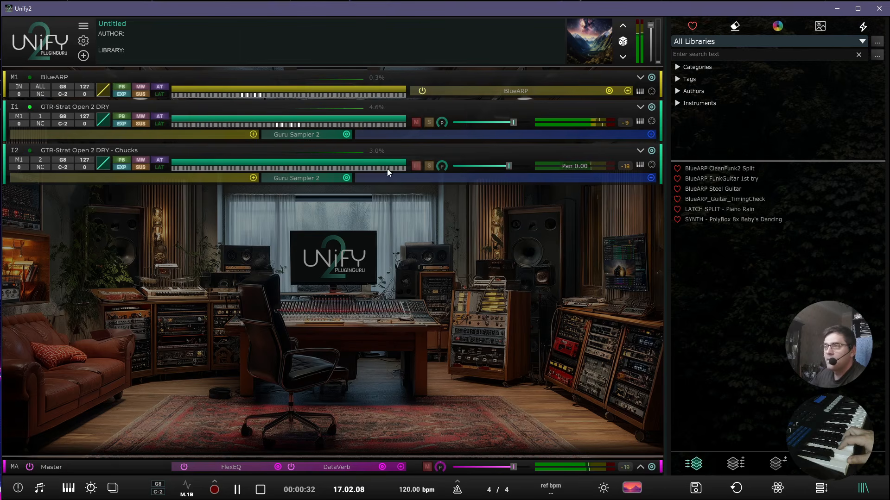
click(319, 177)
mouse_move(100, 266)
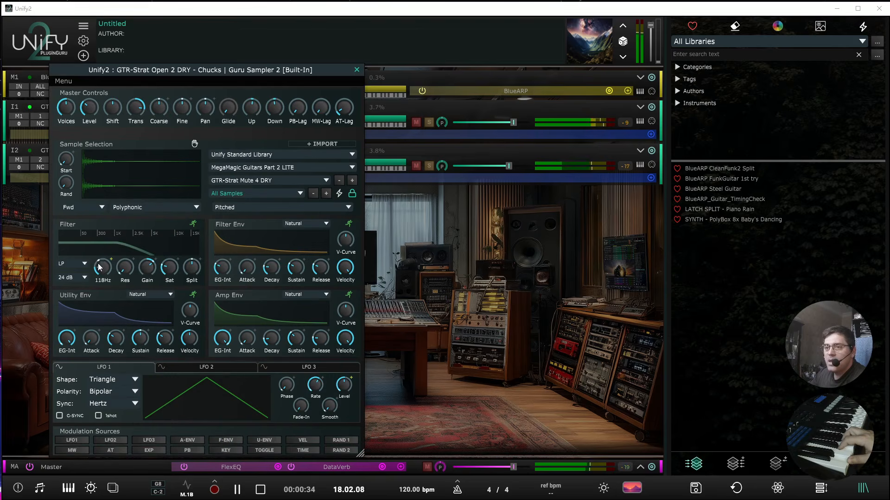
drag(103, 270, 104, 275)
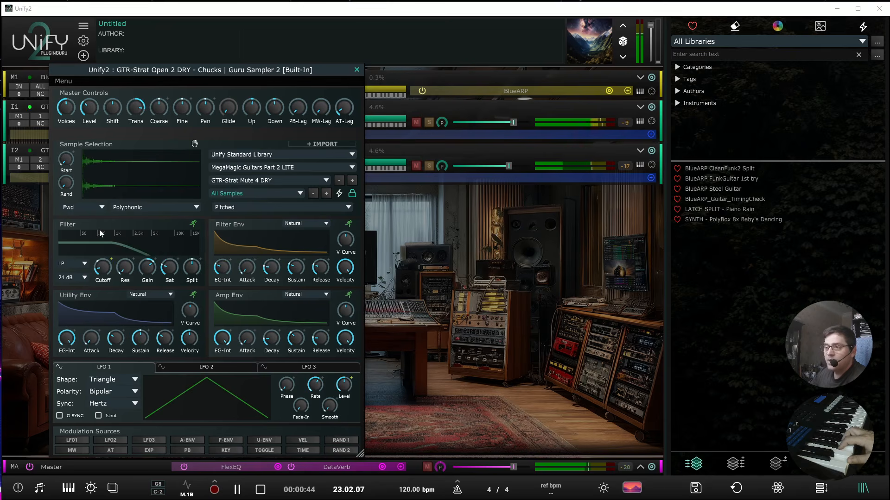
click(356, 70)
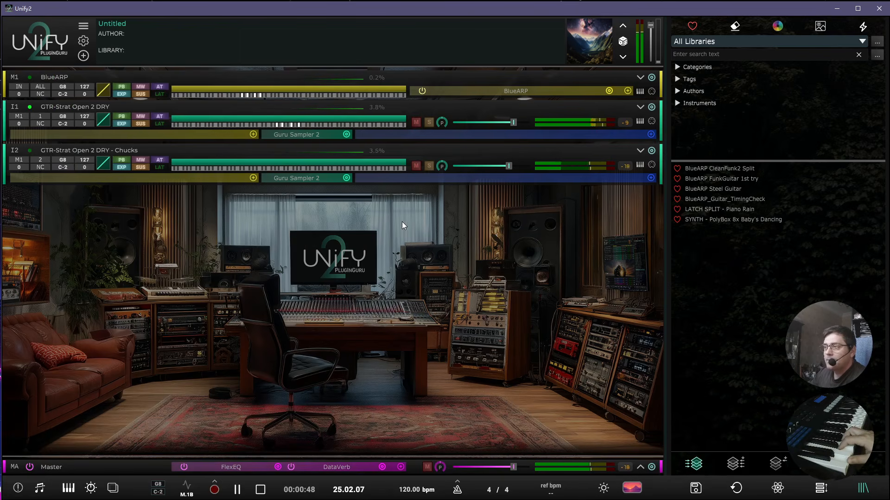
key(space)
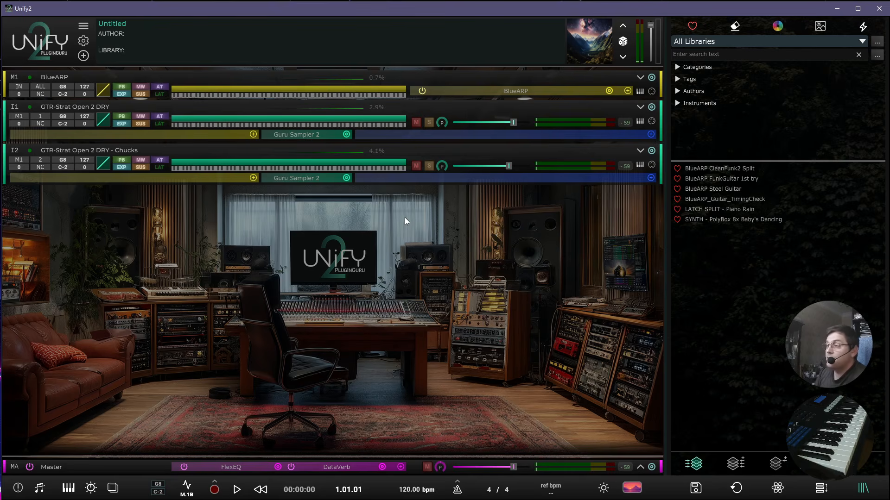
Load the favourite patch BlueARP CleanFunk2 Split and audition it with the transport running, stopping playback at the end
click(713, 171)
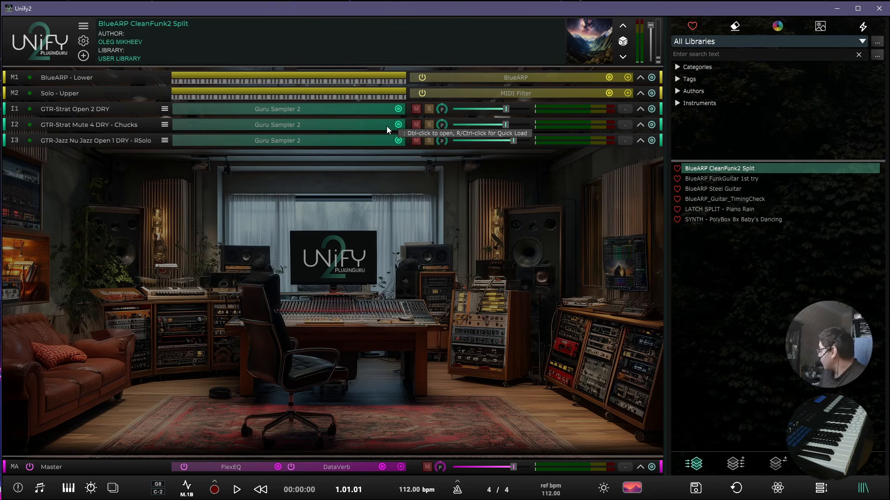
key(space)
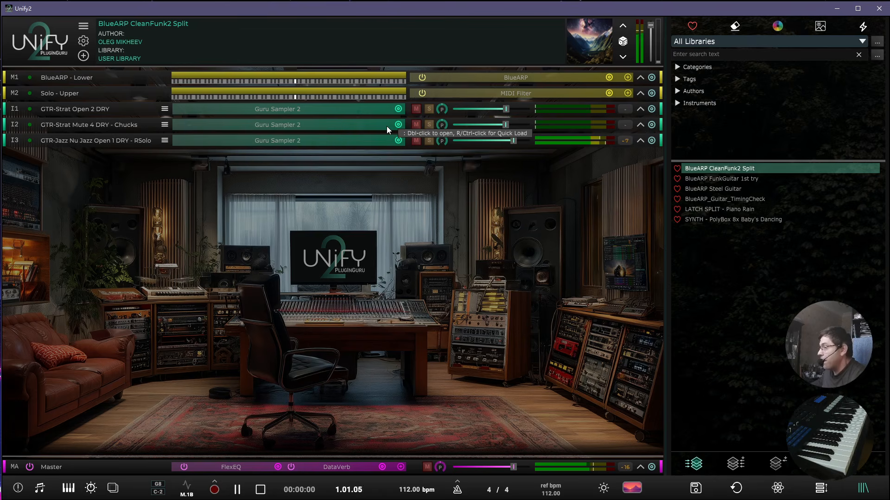
key(space)
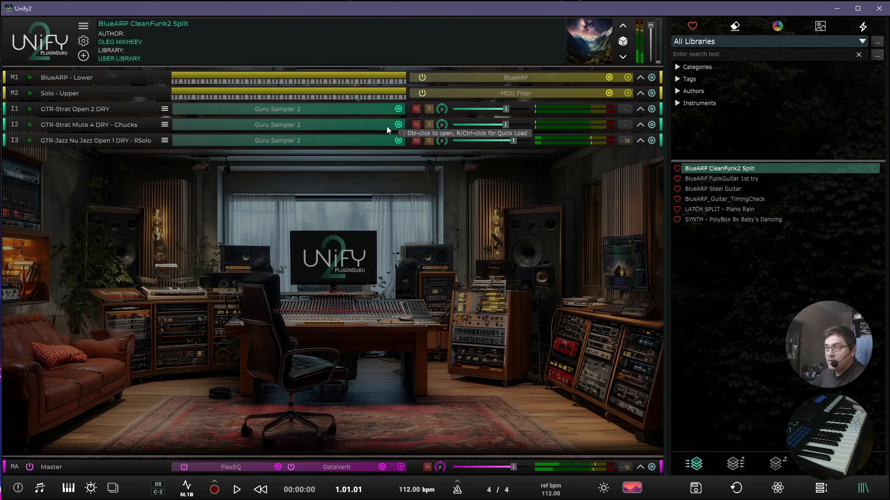
key(space)
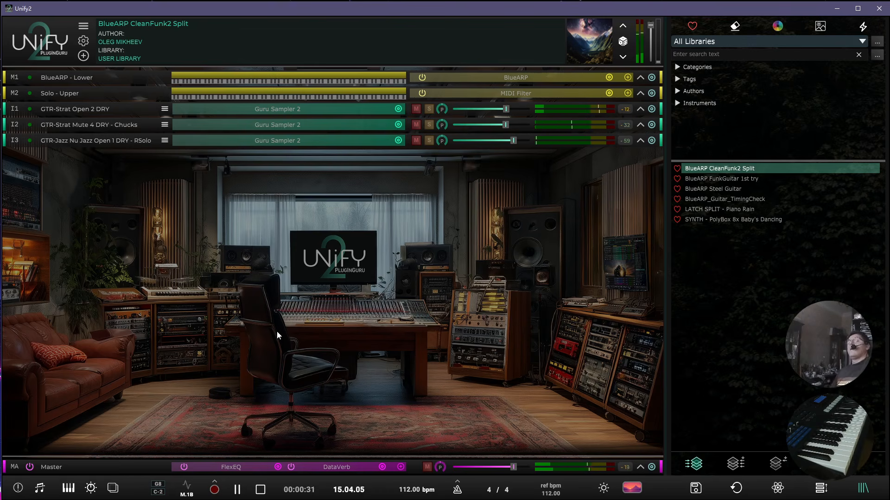
key(space)
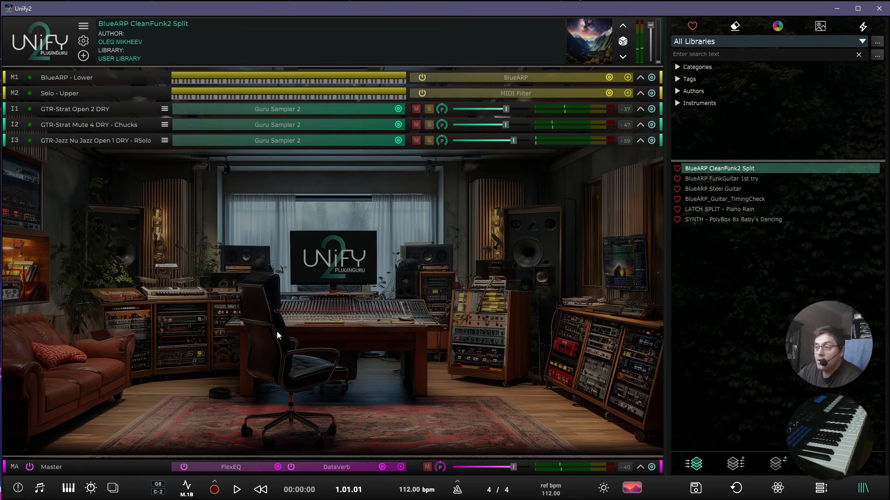